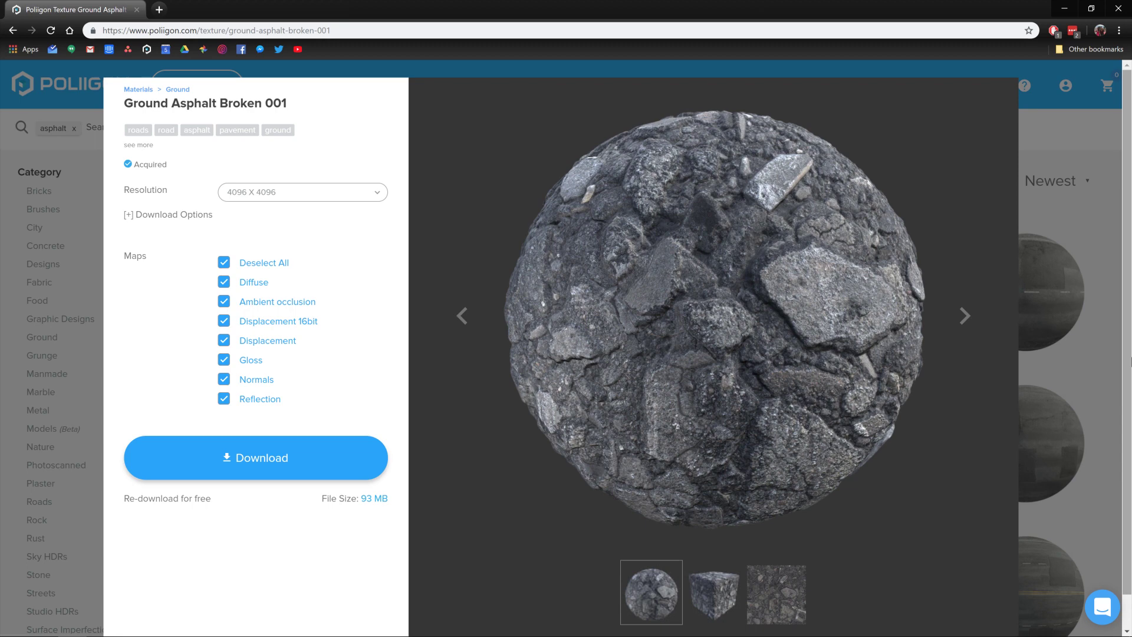
- Keep Ground Asphalt Broken 001 at 4096 X 4096 resolution with all maps included
left_click(263, 191)
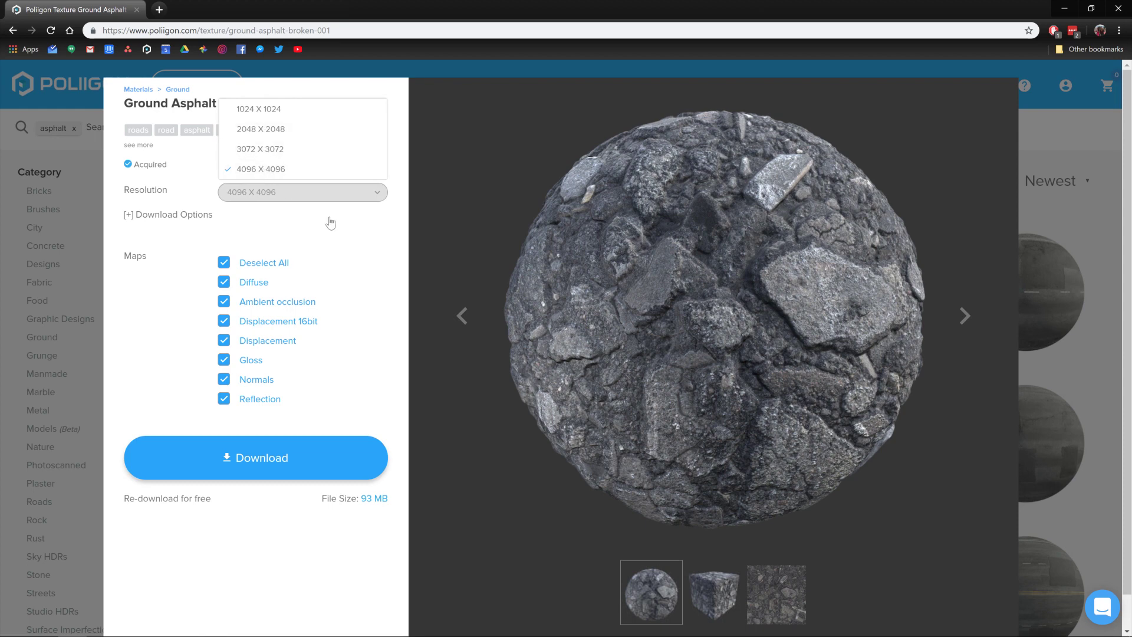
left_click(348, 233)
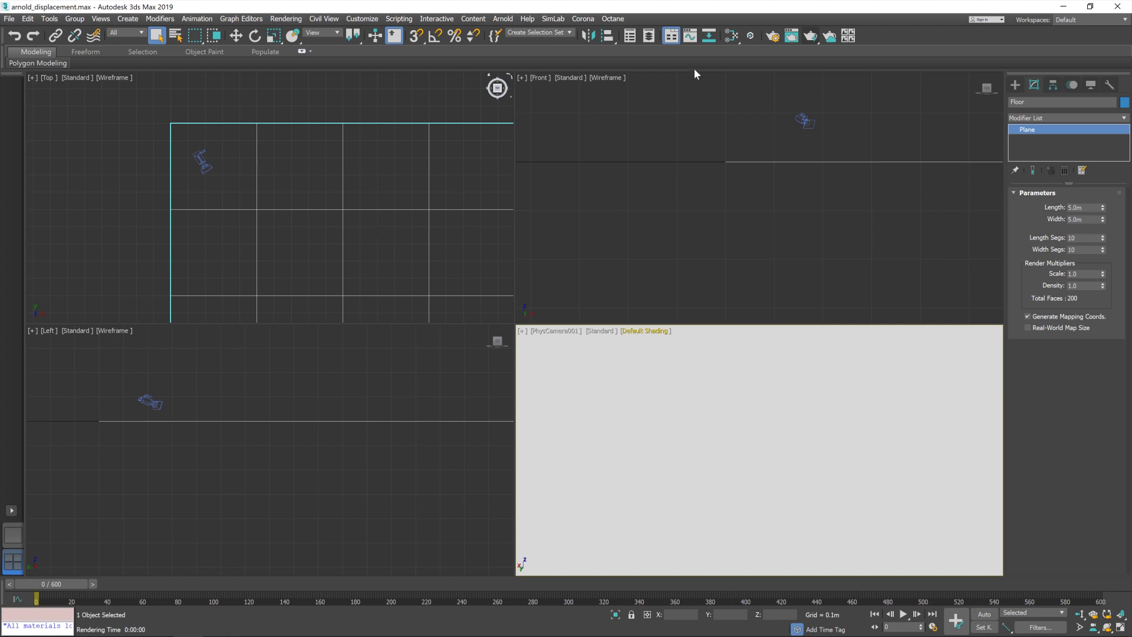
- Load just GroundAsphaltBroken via the Poliigon Material Converter, with every other material deselected
left_click(752, 36)
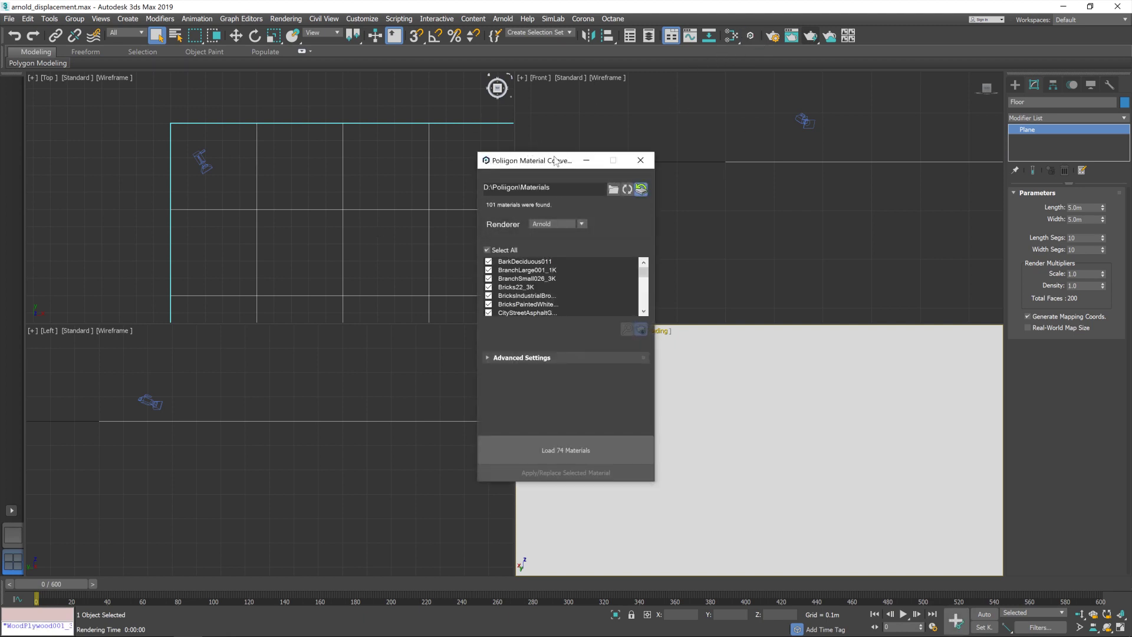
left_click(488, 250)
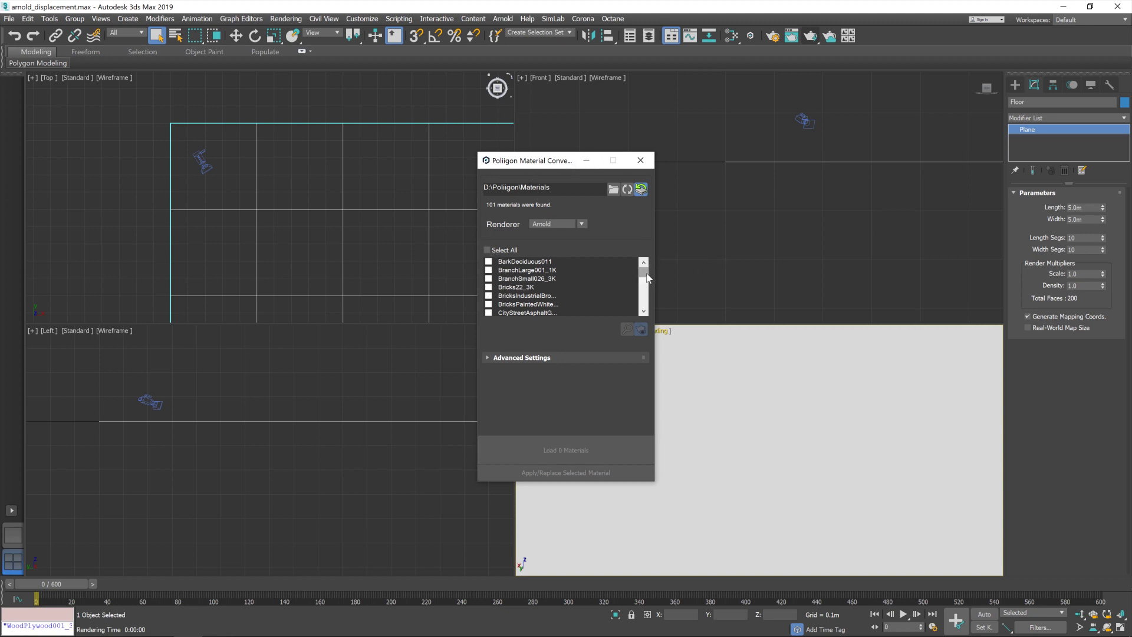
left_click(643, 313)
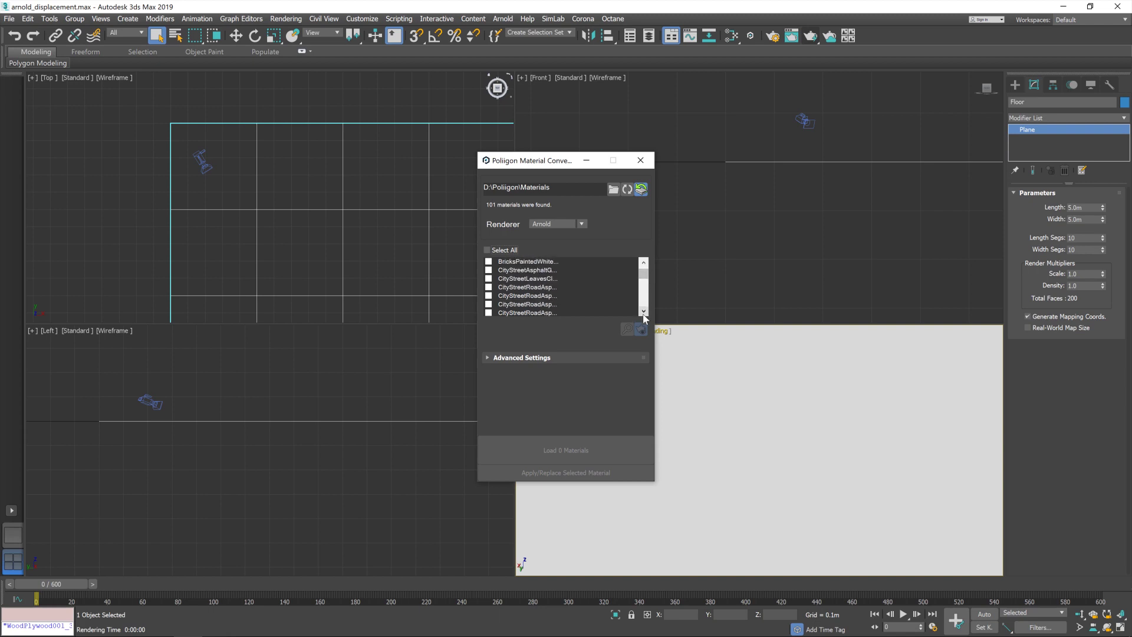
left_click_drag(644, 313, 643, 313)
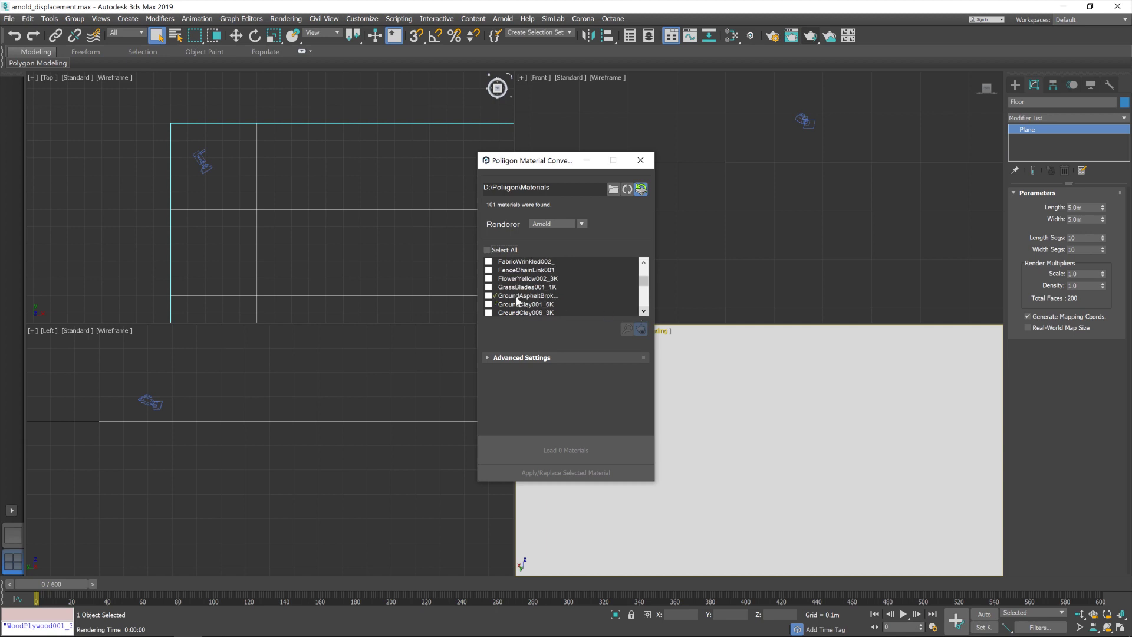
left_click(489, 296)
left_click(489, 295)
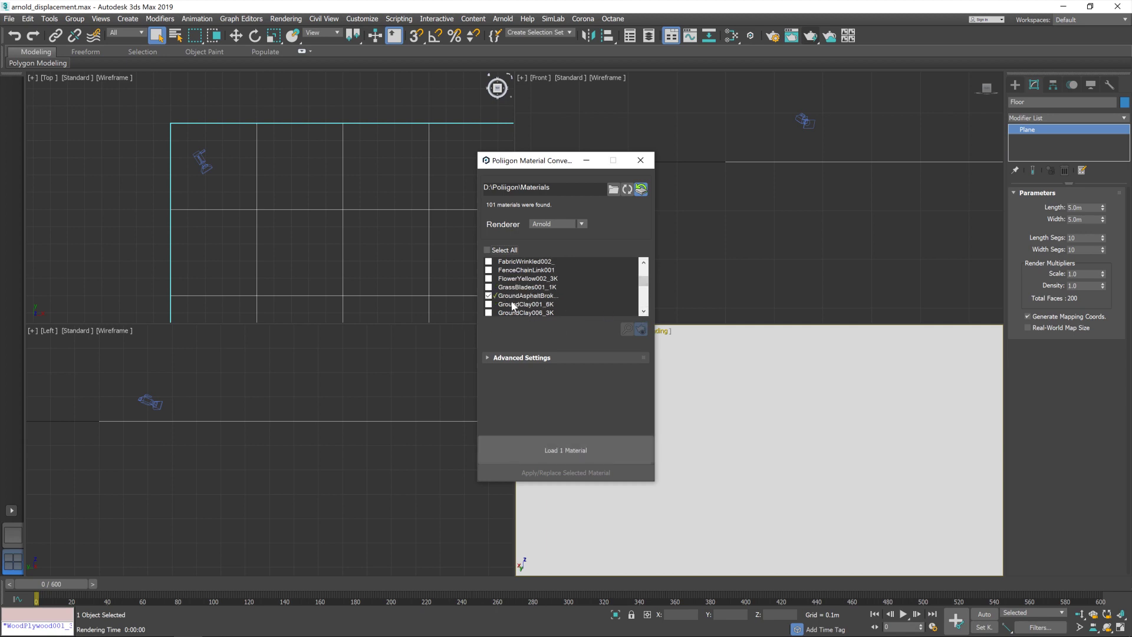
left_click(560, 449)
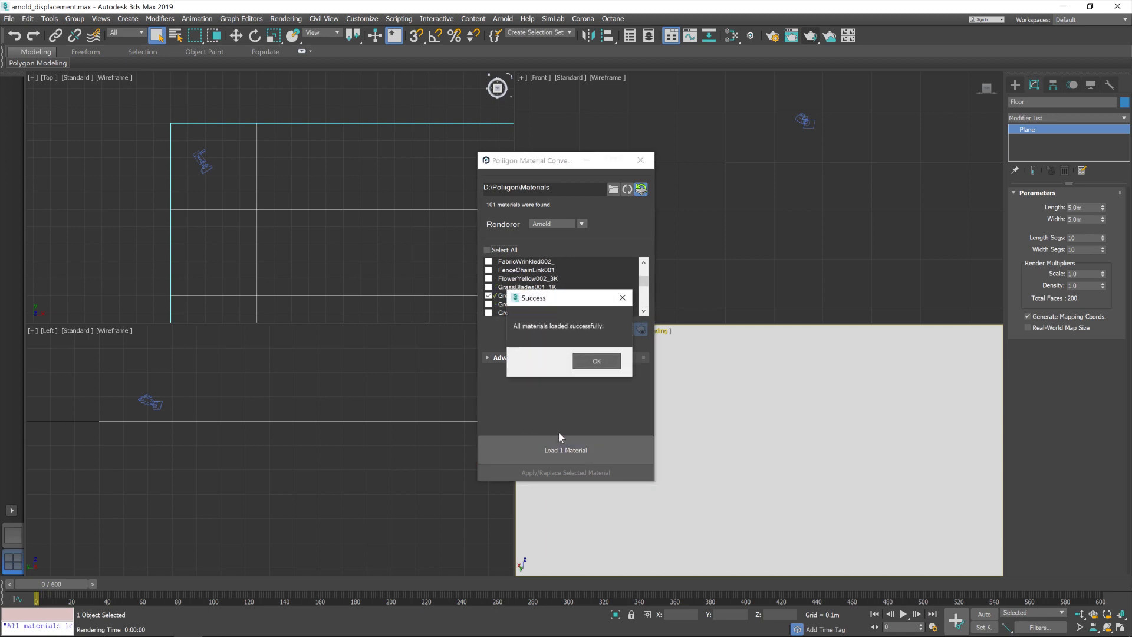
left_click(596, 361)
left_click(641, 160)
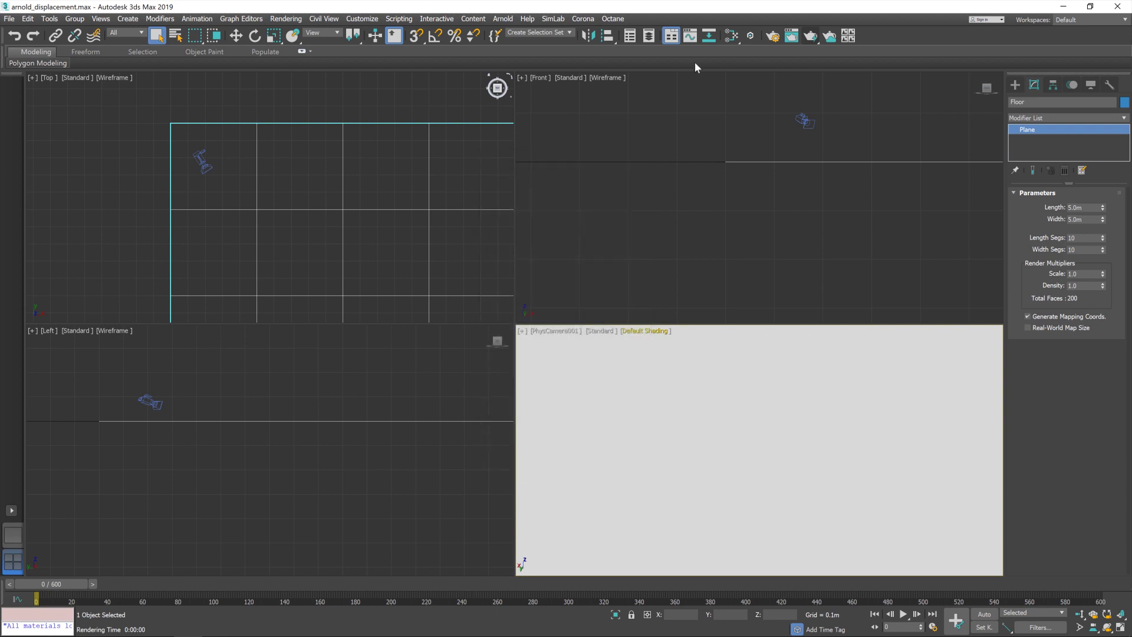
- Assign GroundAsphaltBroken001_4K to the Floor from Slate, replacing the scene material, and render the camera
left_click(732, 36)
left_click(995, 416)
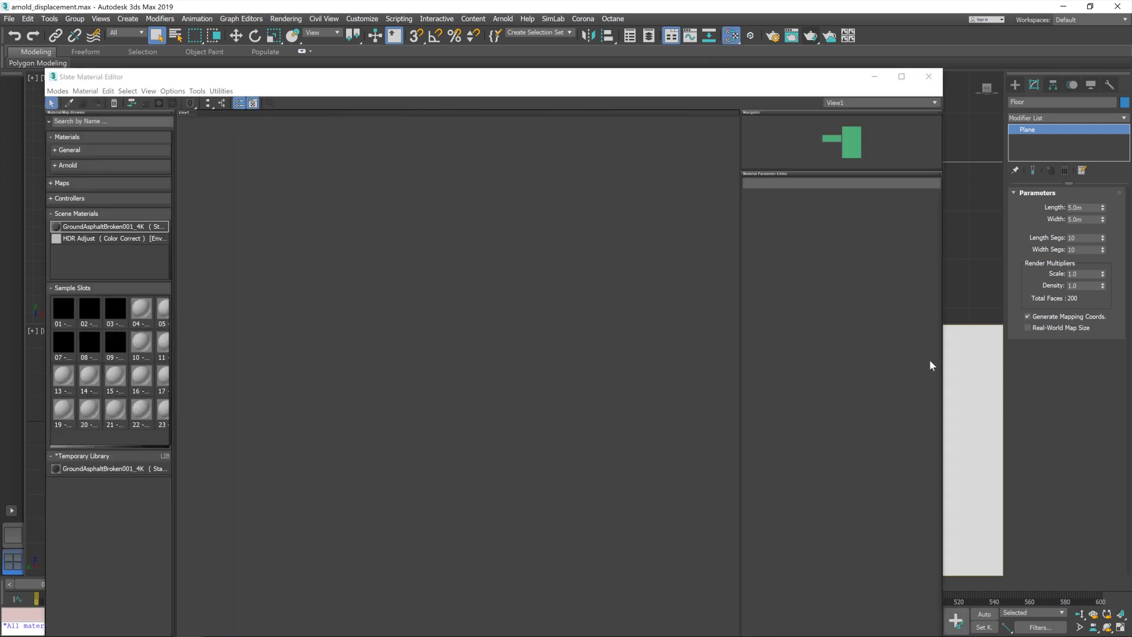
left_click_drag(67, 466, 447, 255)
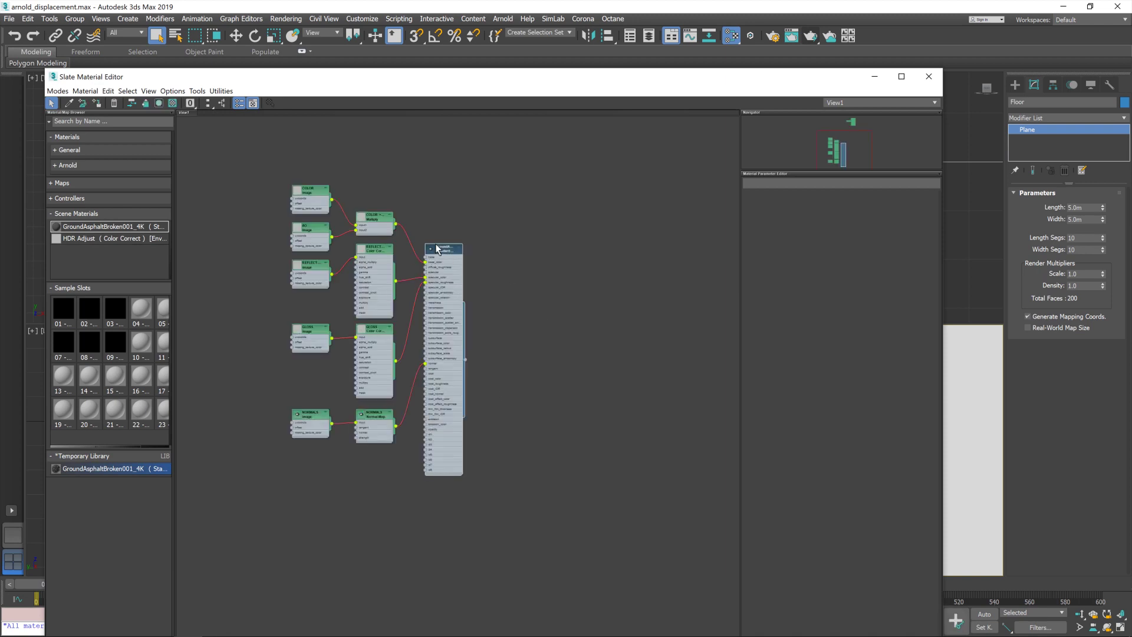
right_click(430, 261)
left_click(477, 260)
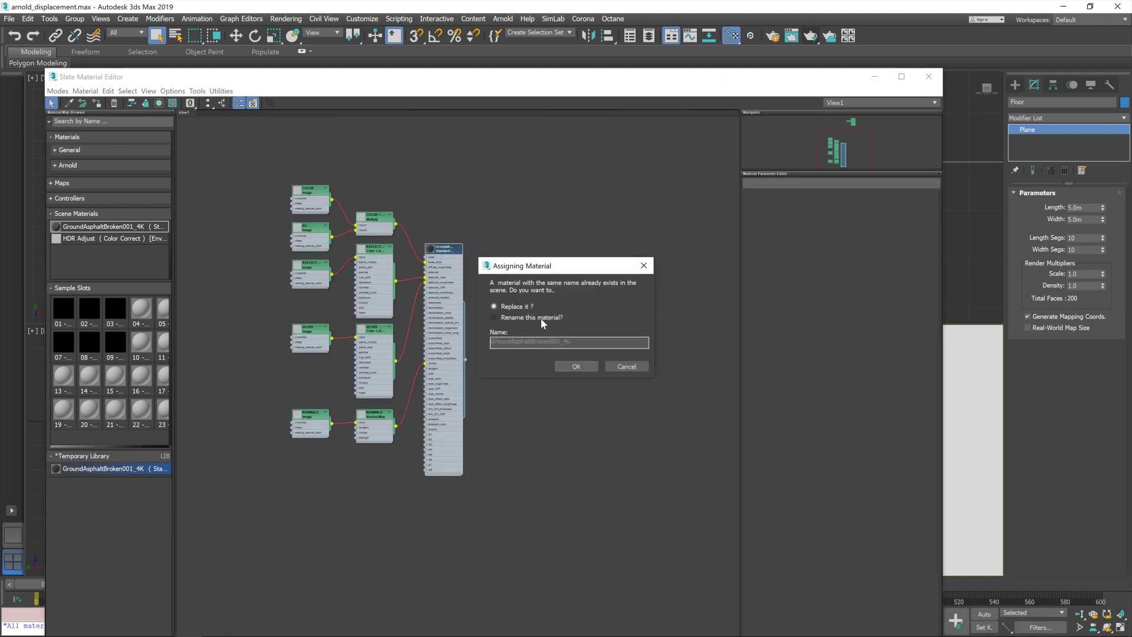
left_click(571, 367)
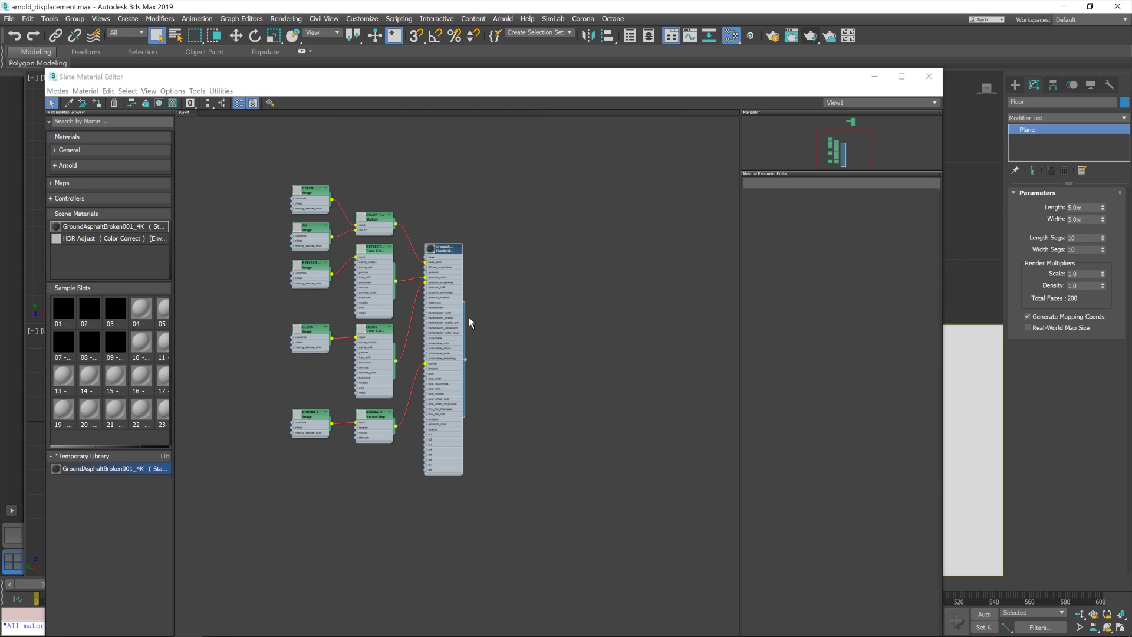
left_click(929, 76)
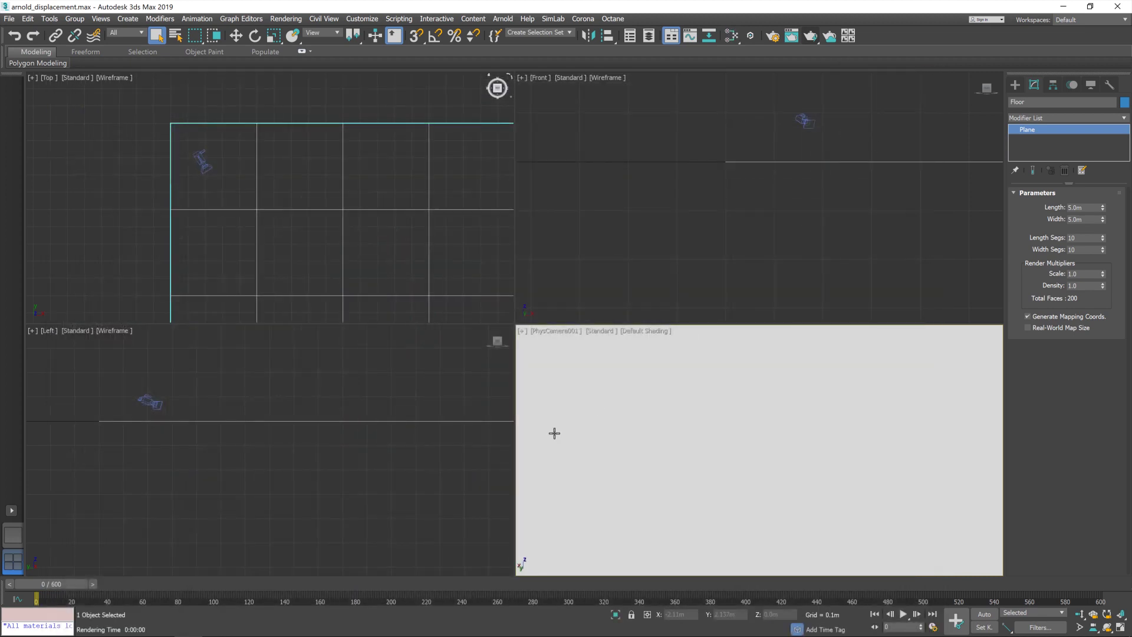
left_click(813, 37)
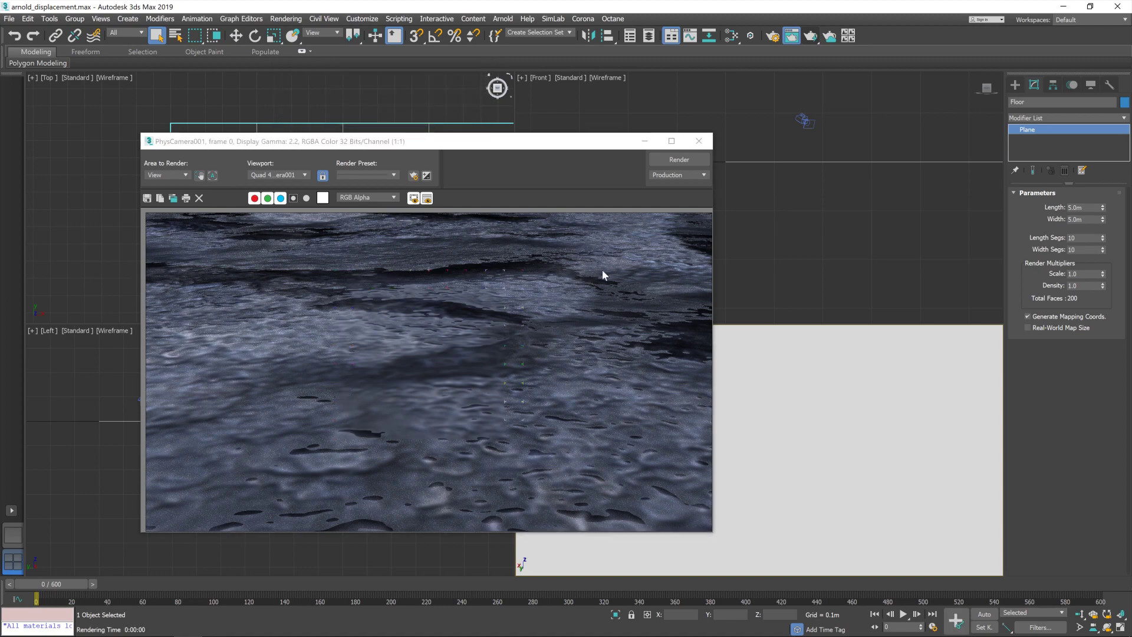
left_click(699, 141)
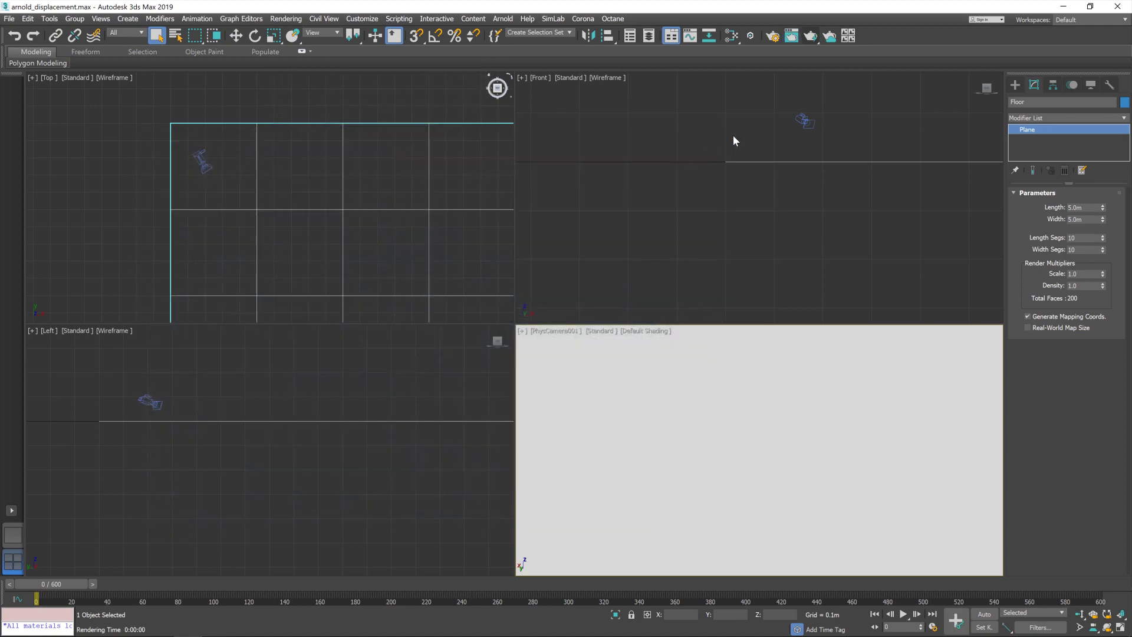
- Apply Unwrap UVW from the Modifier List to the Floor plane and open the Edit UVWs editor
left_click(1049, 114)
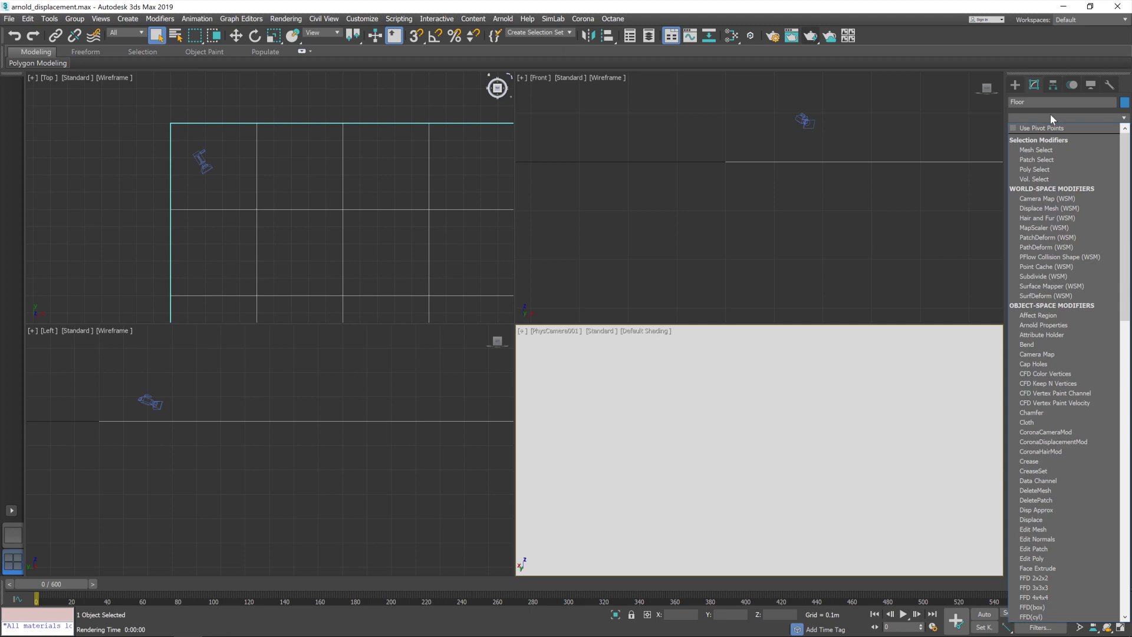
key("u")
key("v")
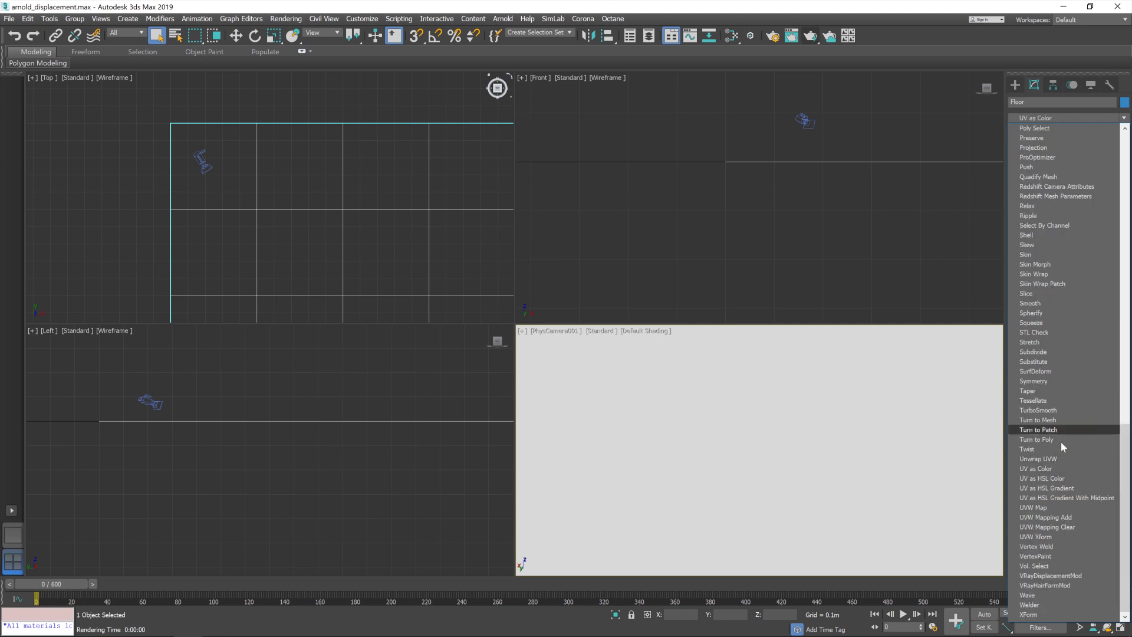
left_click(1065, 459)
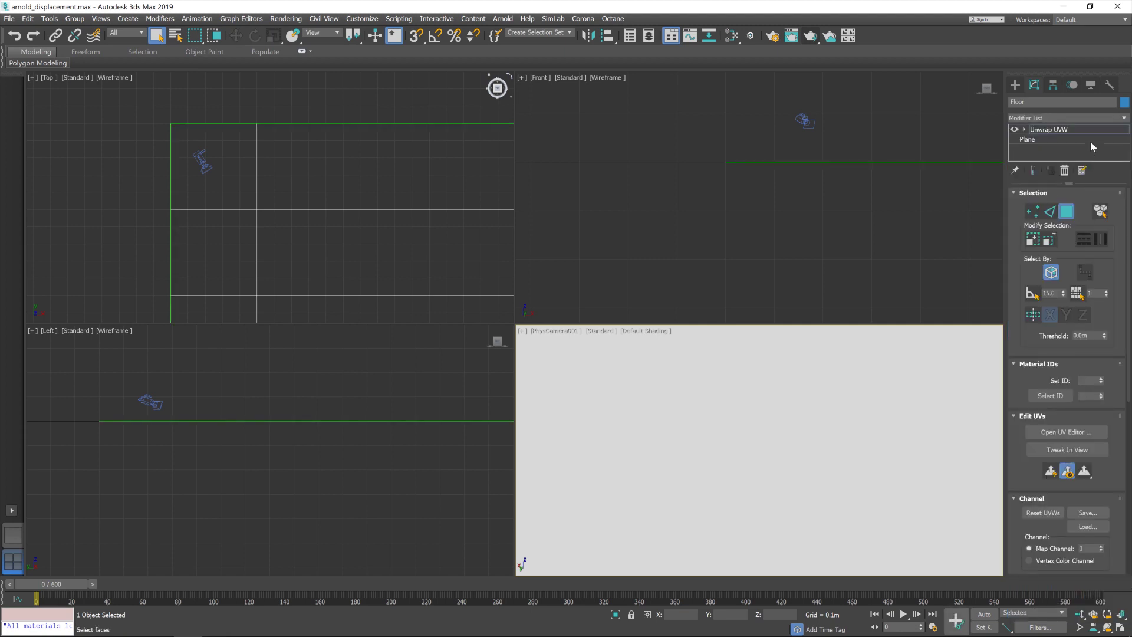
left_click(1094, 436)
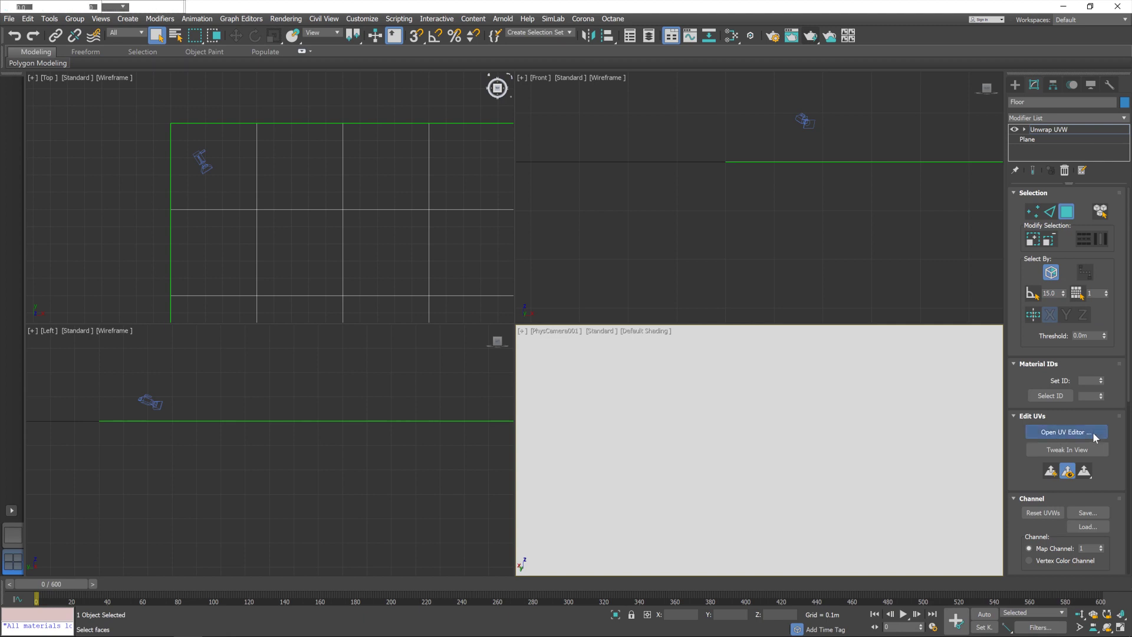
- Enlarge the UV editor window and select all of the floor's UV faces
left_click_drag(123, 32, 325, 113)
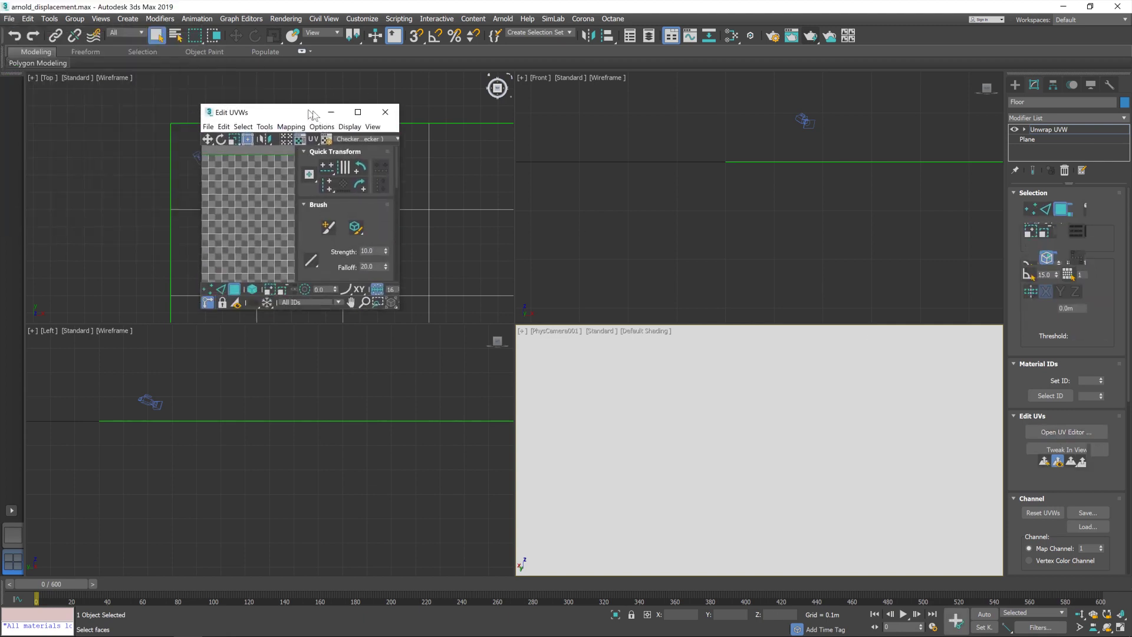
left_click_drag(403, 312, 831, 552)
left_click_drag(267, 171, 662, 512)
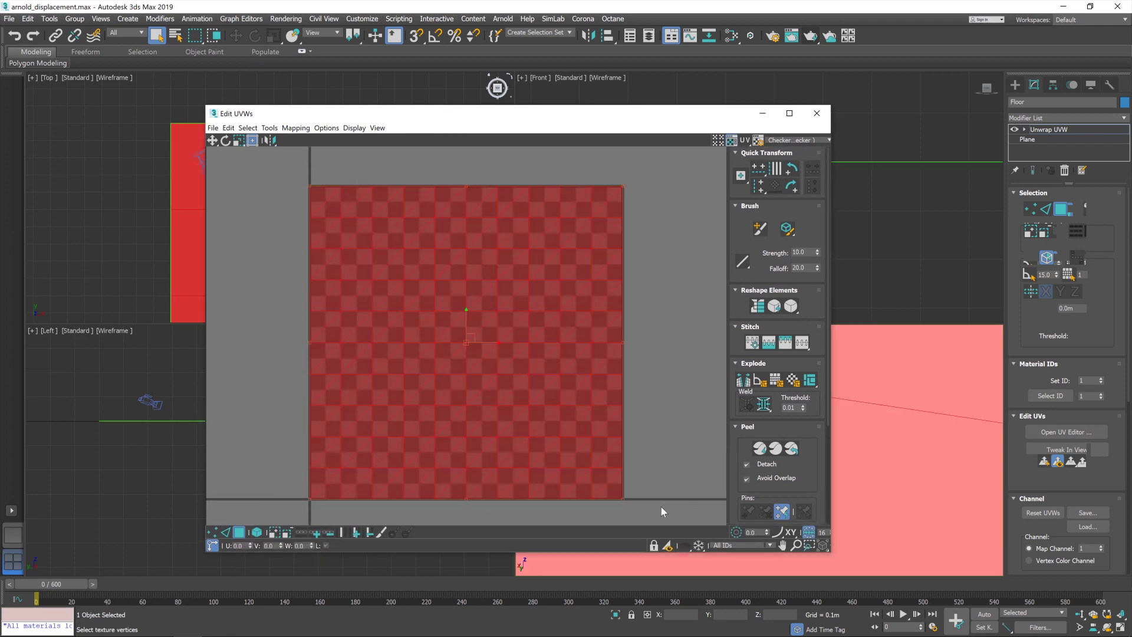
- Scale the floor UVs up and render the camera view
left_click(239, 141)
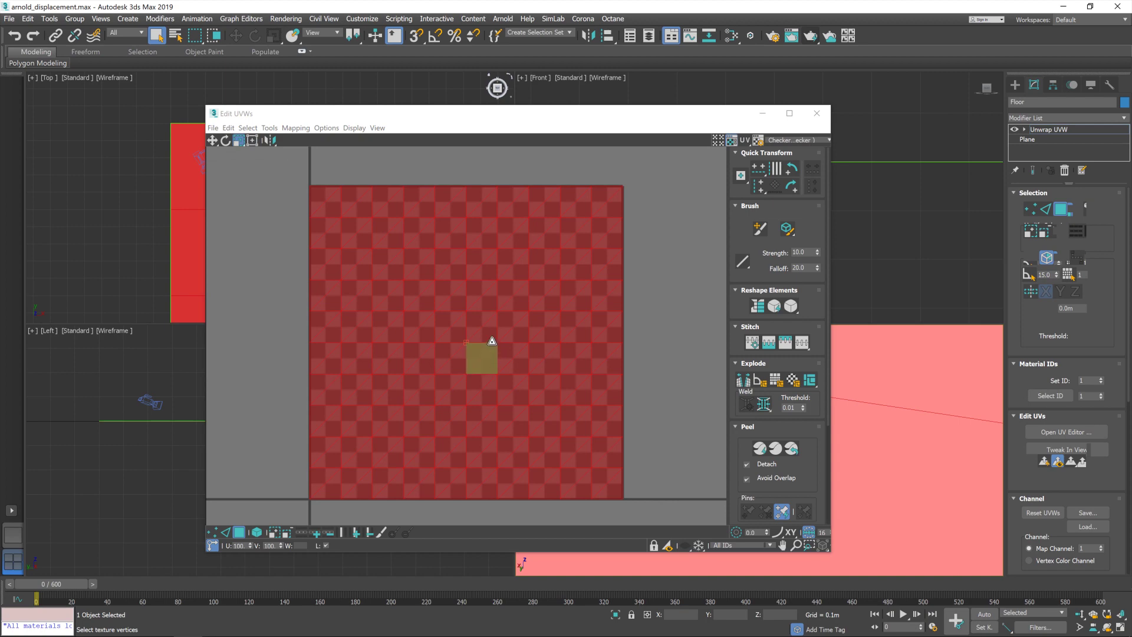
left_click_drag(493, 339, 627, 362)
scroll(627, 362, "down", 10)
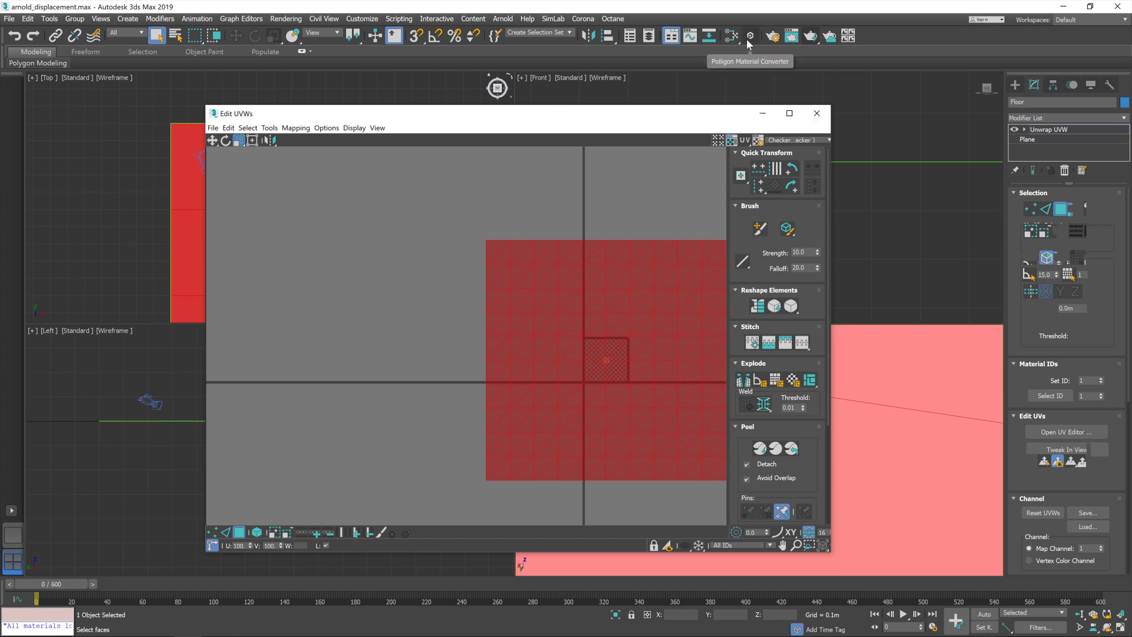
left_click(810, 36)
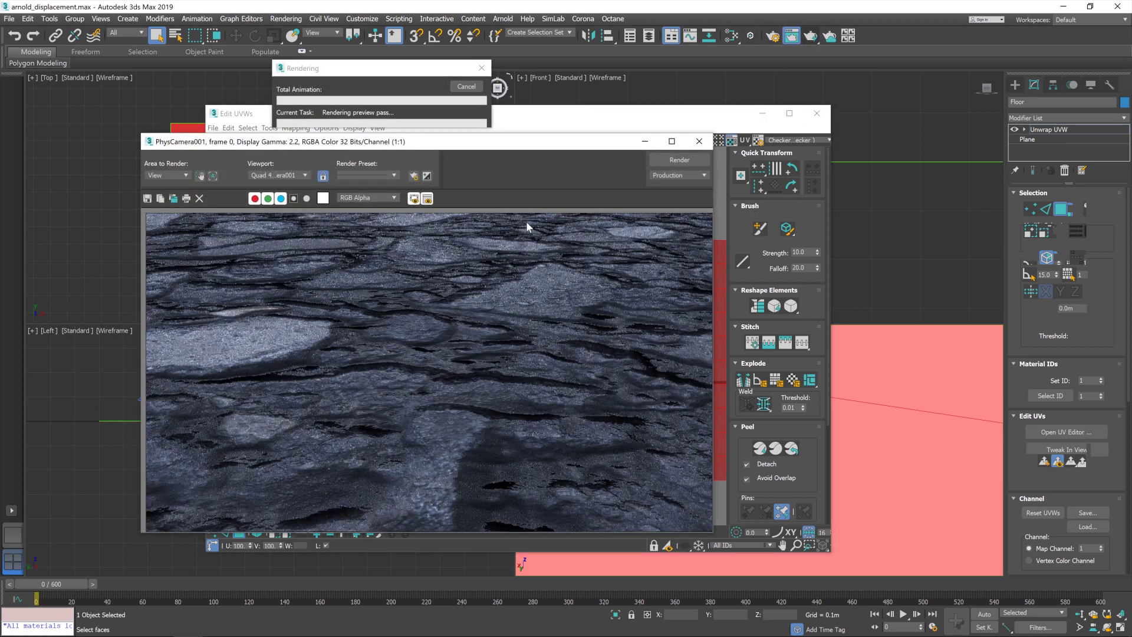
- Scale the whole floor UV layout up around its centre and re-render the camera view
left_click(701, 143)
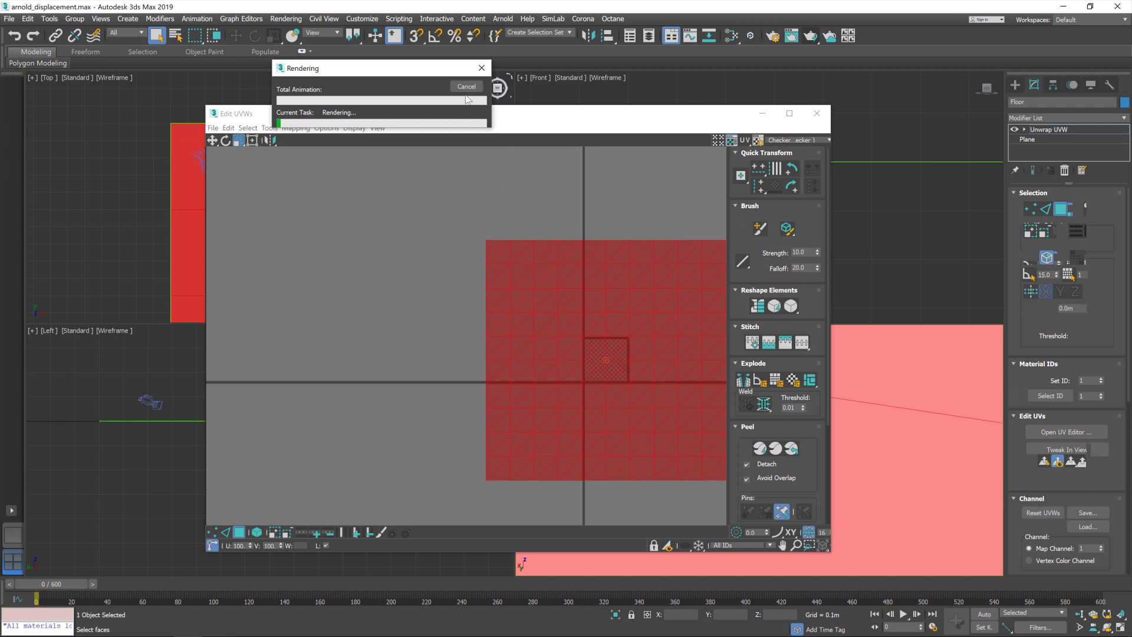
left_click(519, 189)
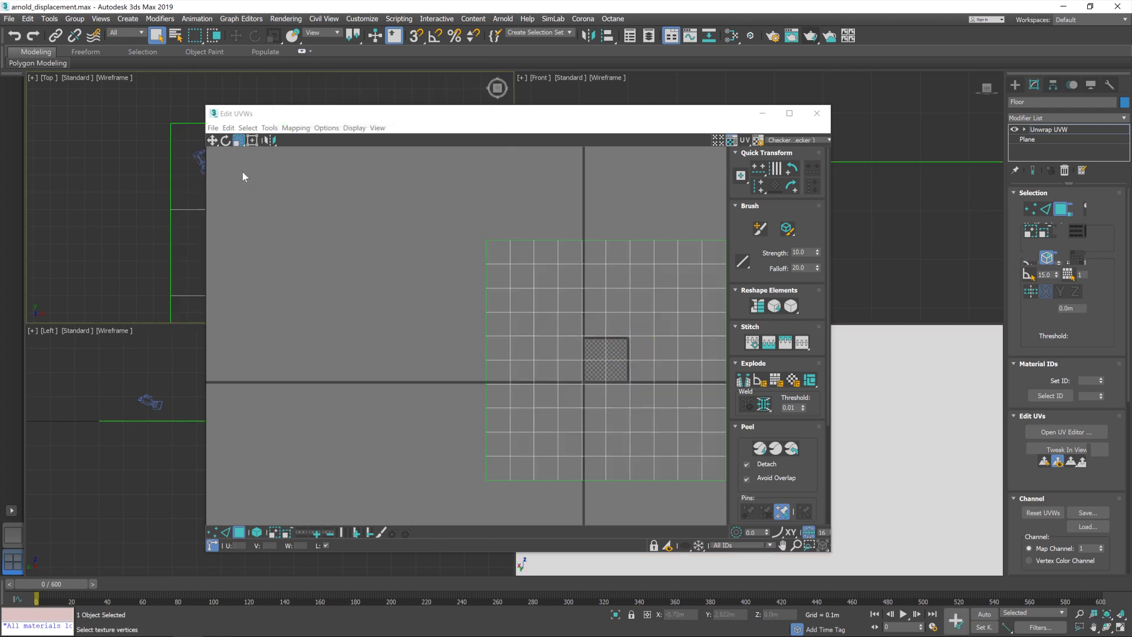
double_click(613, 348)
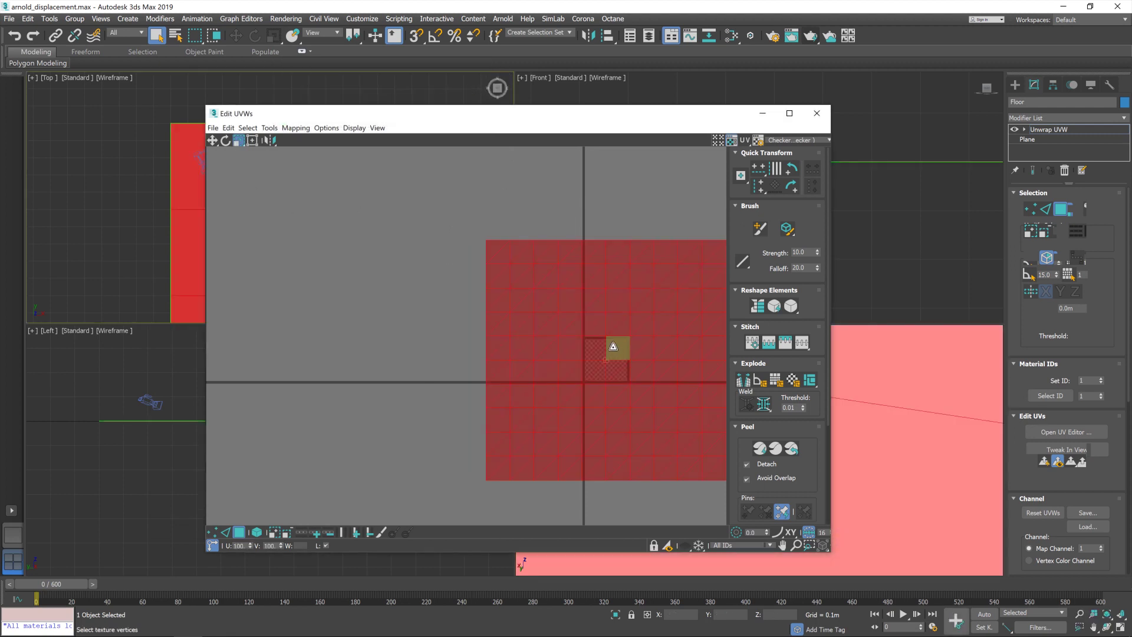
left_click_drag(613, 346, 624, 333)
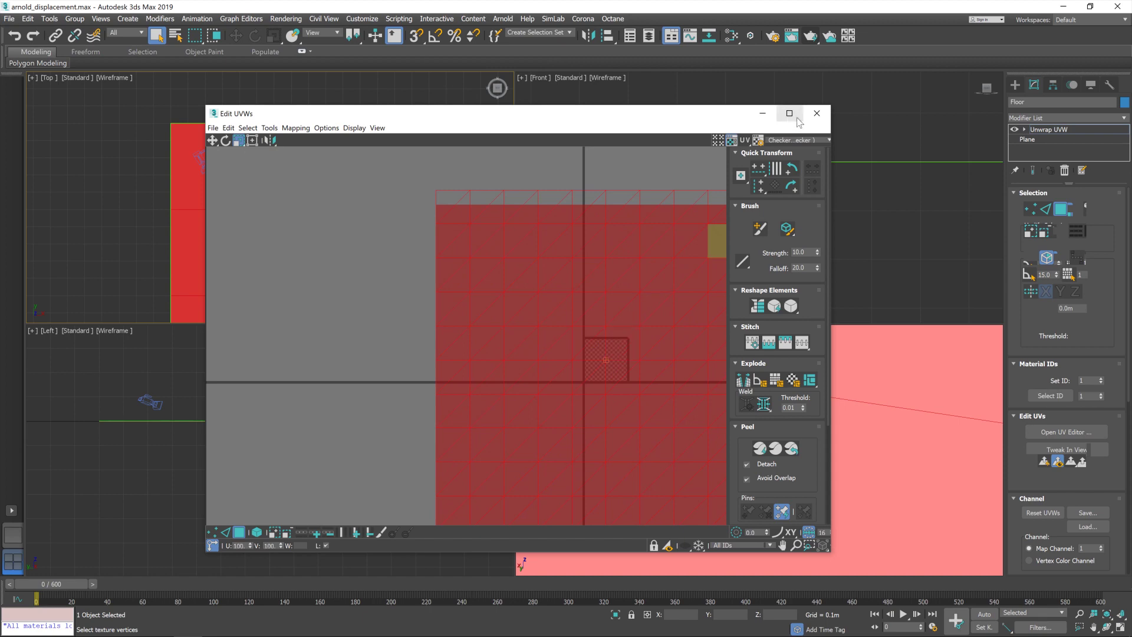
left_click(810, 36)
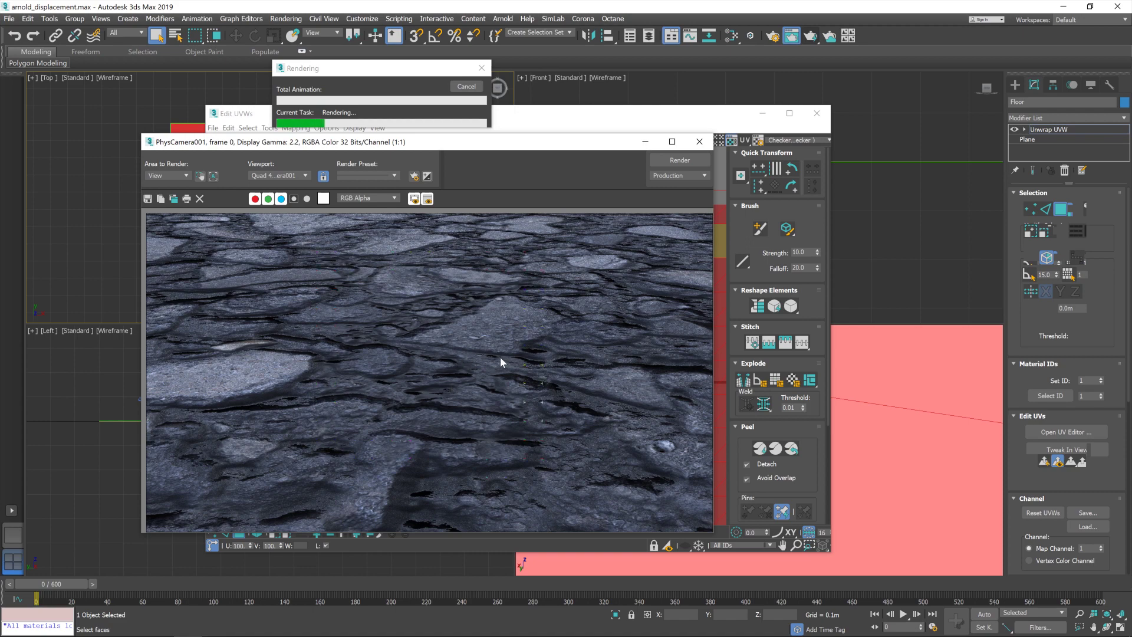
left_click(700, 142)
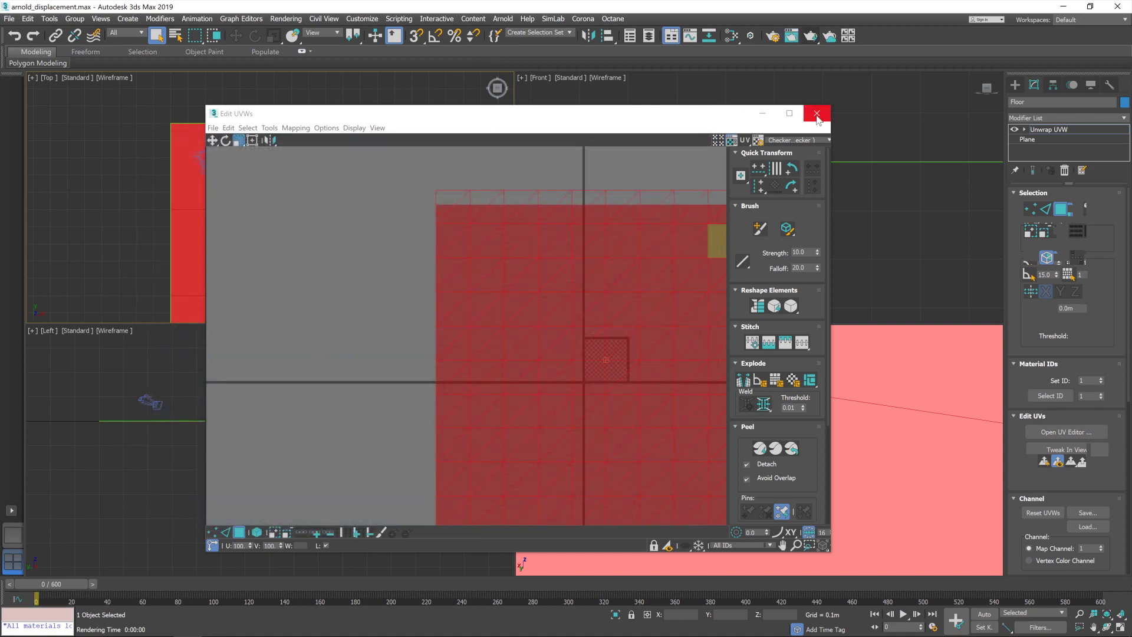
- Close Edit UVWs and inspect the COLOR, REFLECT, GLOSS, NORMALS and AO nodes in Slate
left_click(818, 114)
left_click(732, 36)
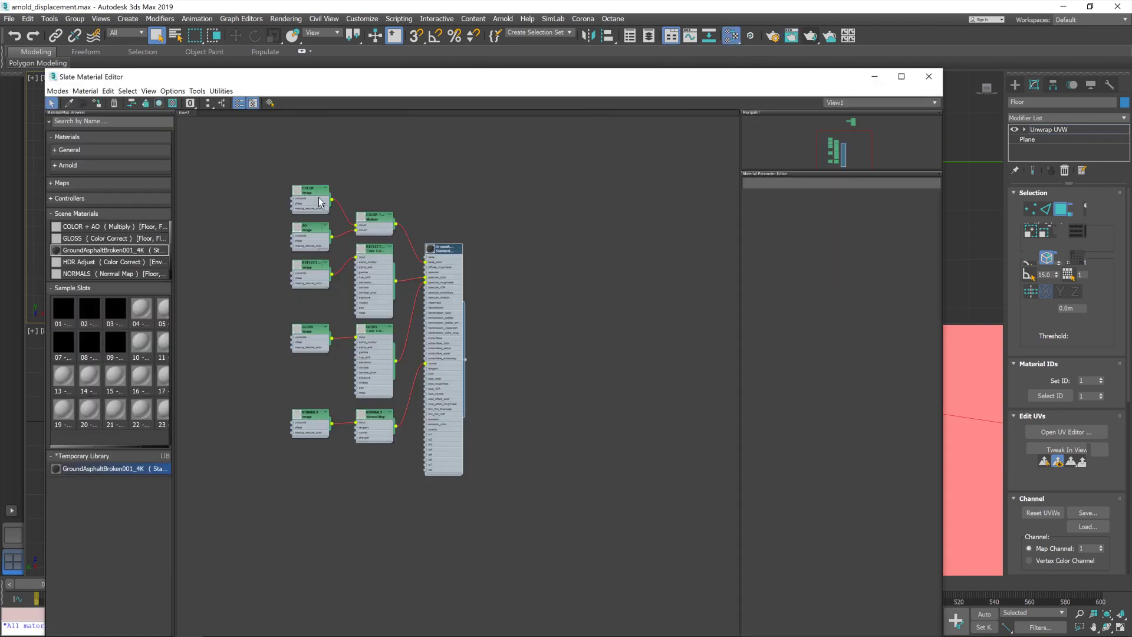
left_click(319, 200)
left_click(322, 269)
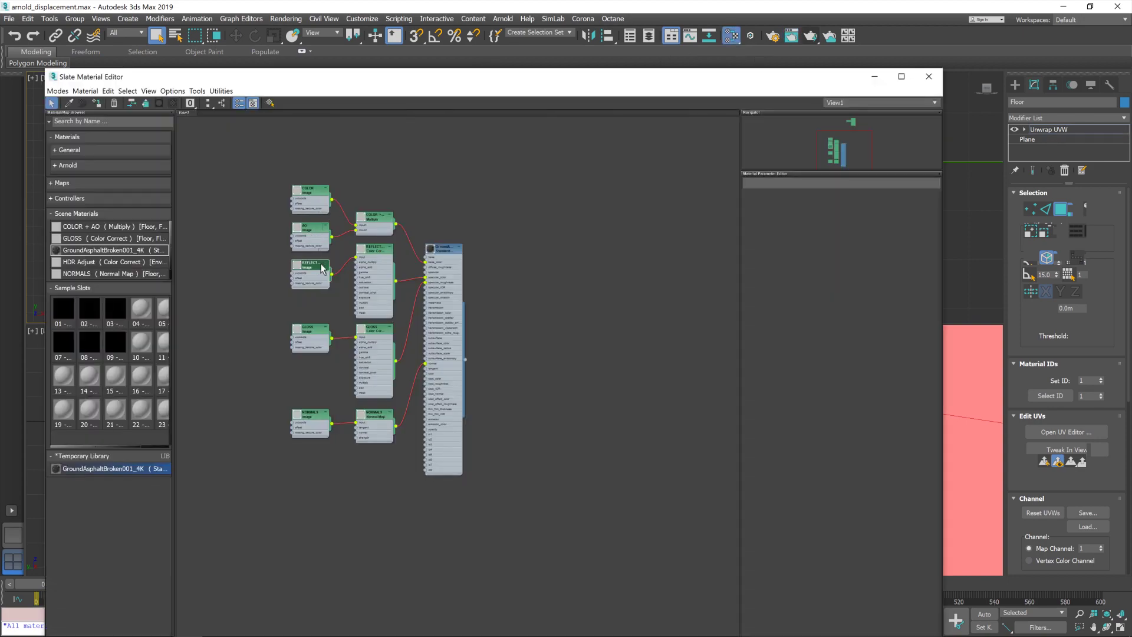
left_click(326, 330)
left_click(313, 415)
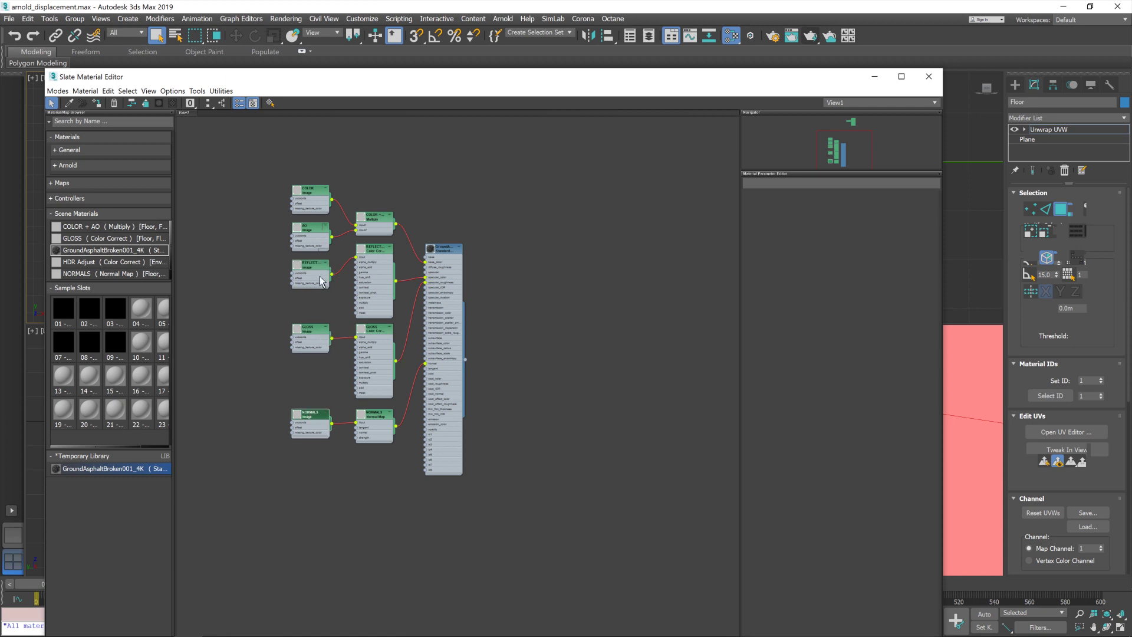
left_click(308, 229)
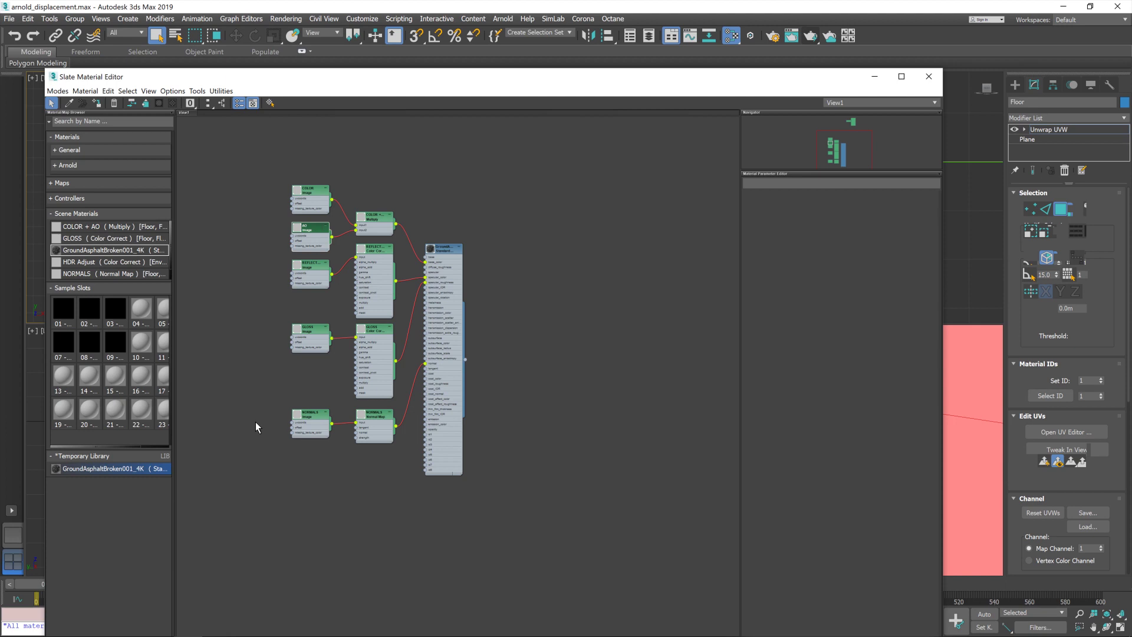
- Add Arnold Properties to the Floor and enable both Displacement and Catmull-Clark Subdivision
left_click(929, 76)
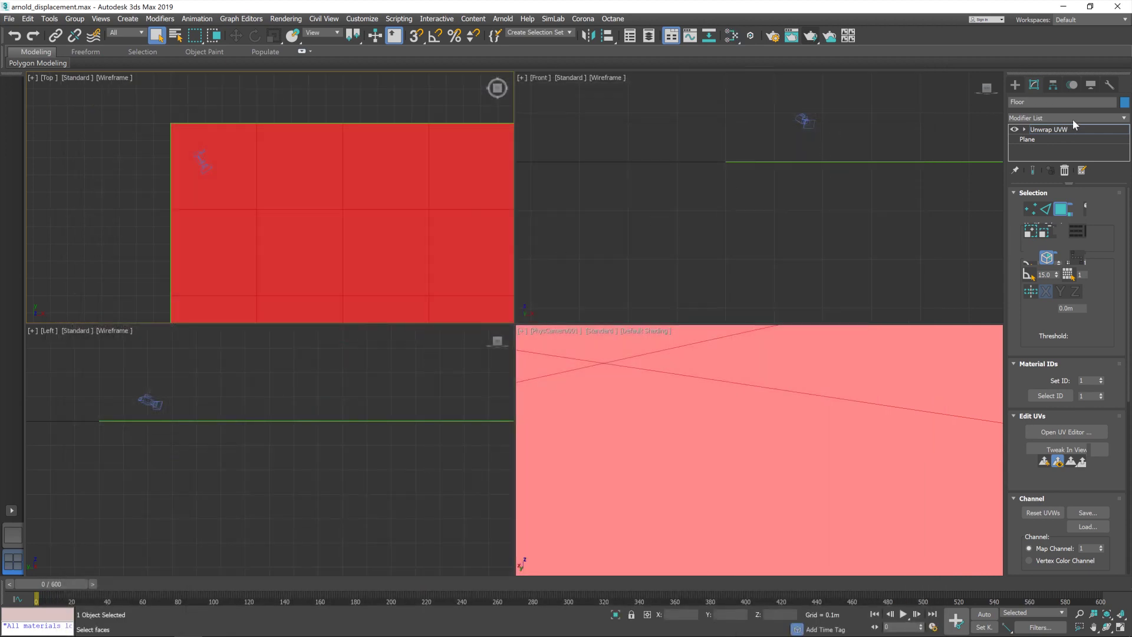
left_click(1067, 115)
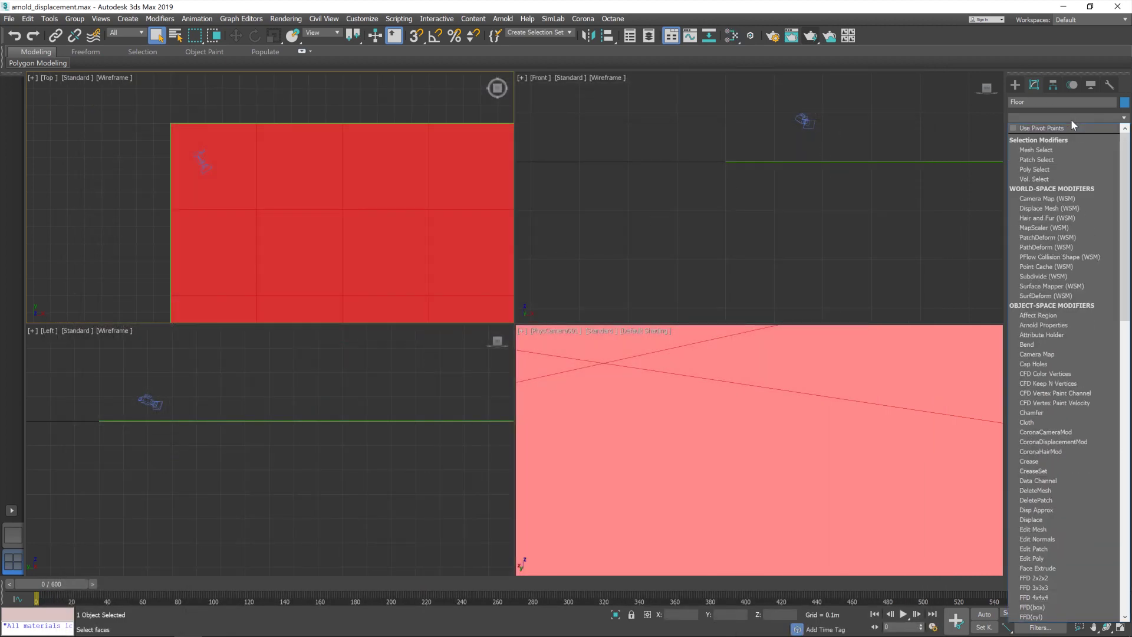
left_click(1071, 325)
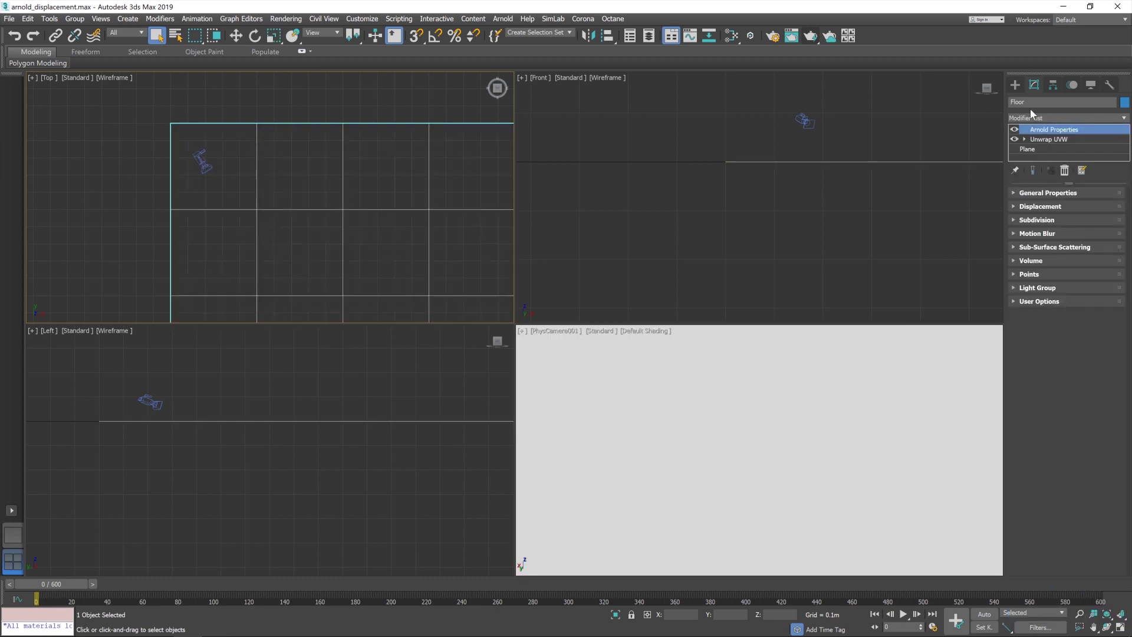
left_click(1067, 208)
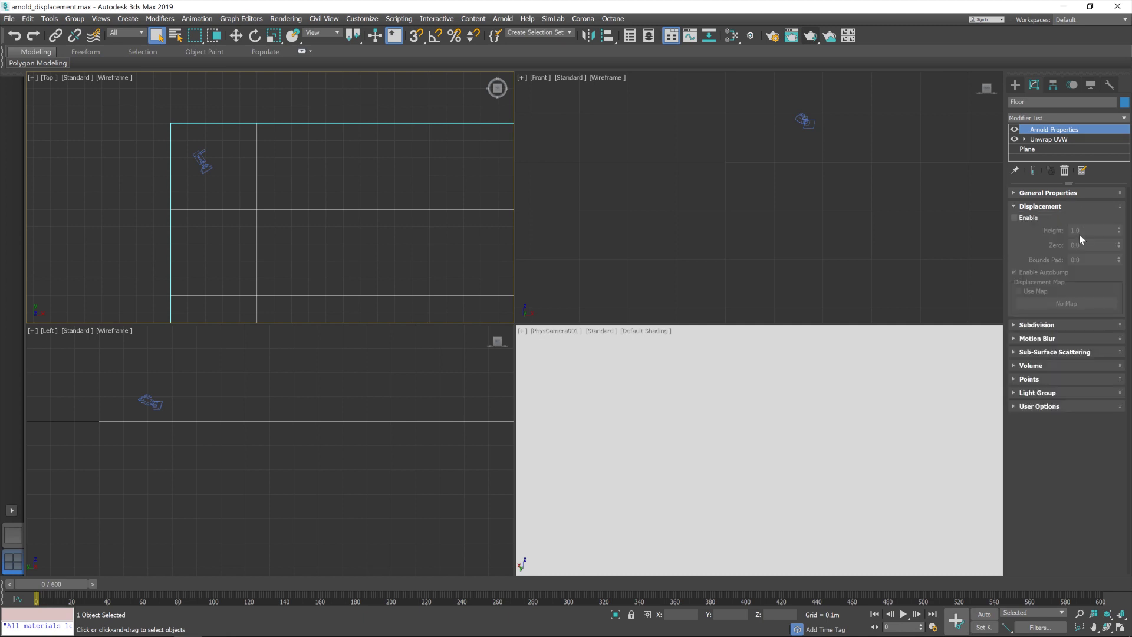
left_click(1045, 326)
left_click(1024, 217)
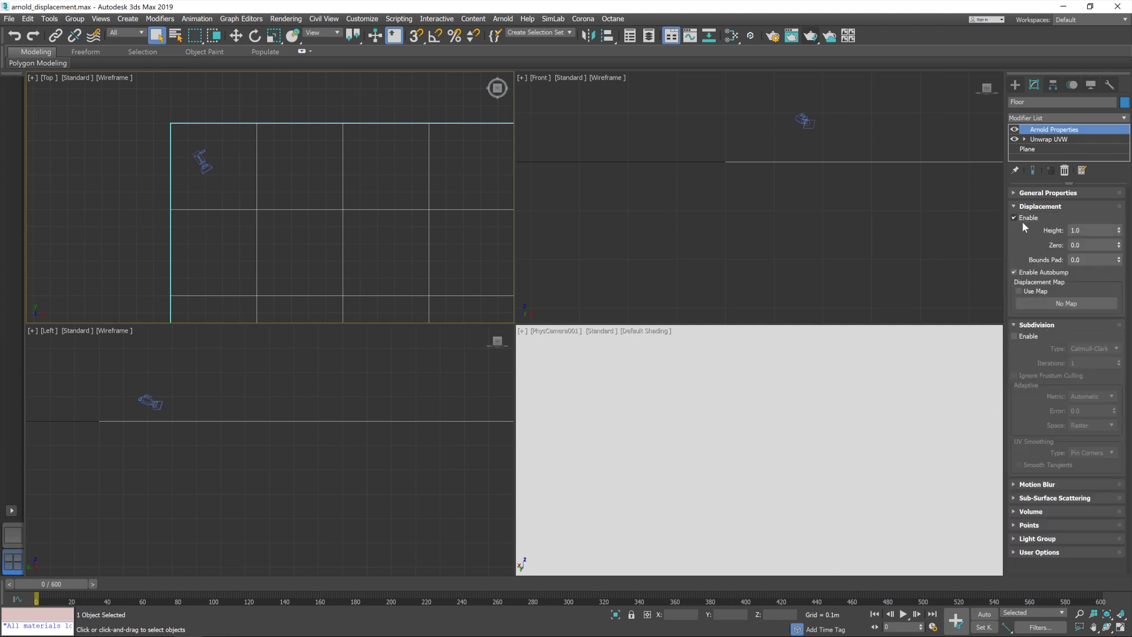
left_click(1030, 336)
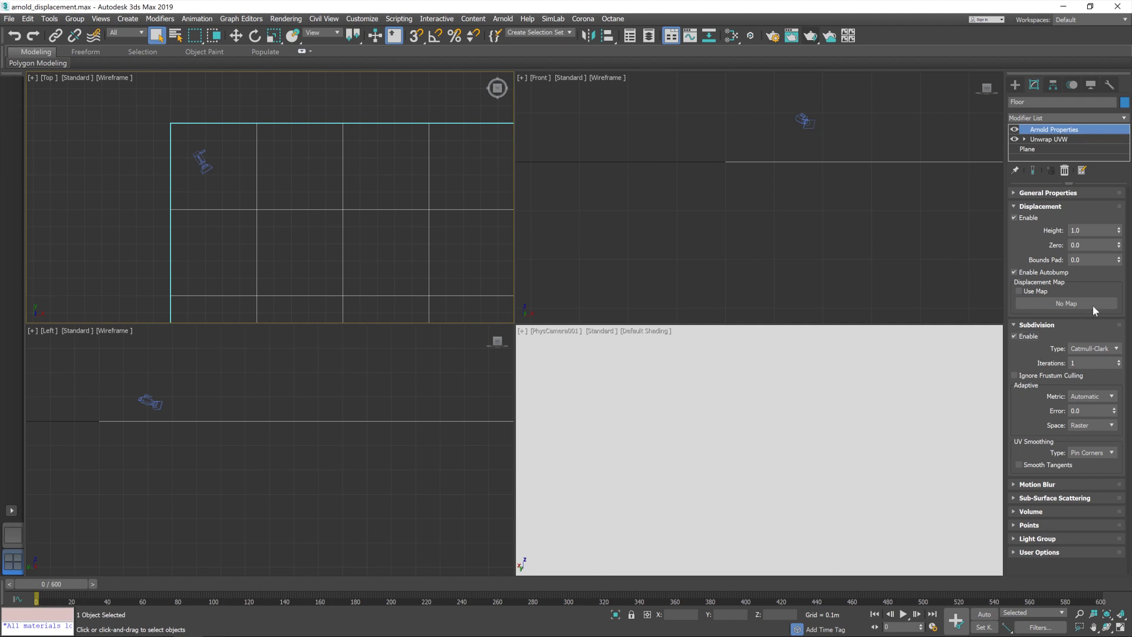
left_click(1065, 302)
- Create a new Bitmap node in the Slate Material Editor
left_click(732, 38)
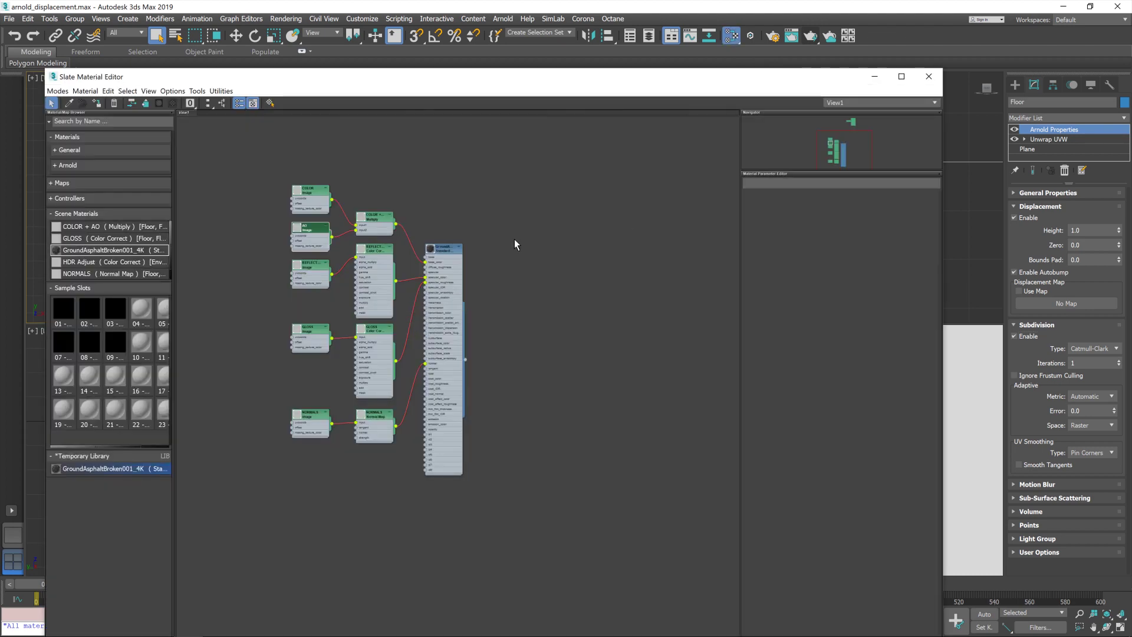
middle_click_drag(478, 189, 390, 258)
scroll(537, 331, "up", 1)
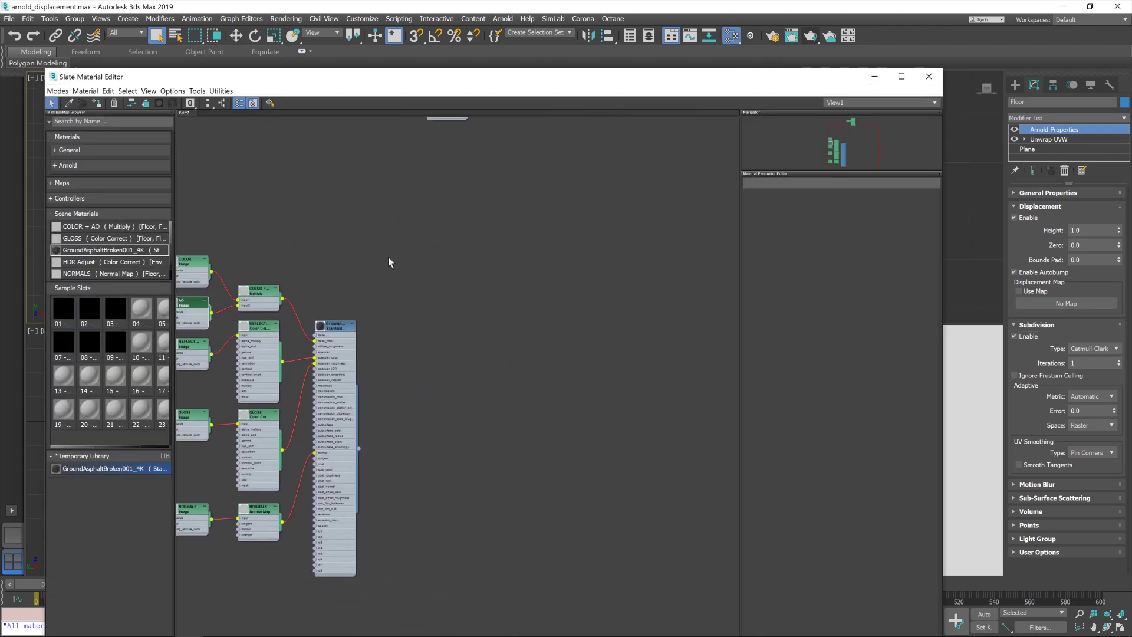
right_click(464, 285)
mouse_move(479, 291)
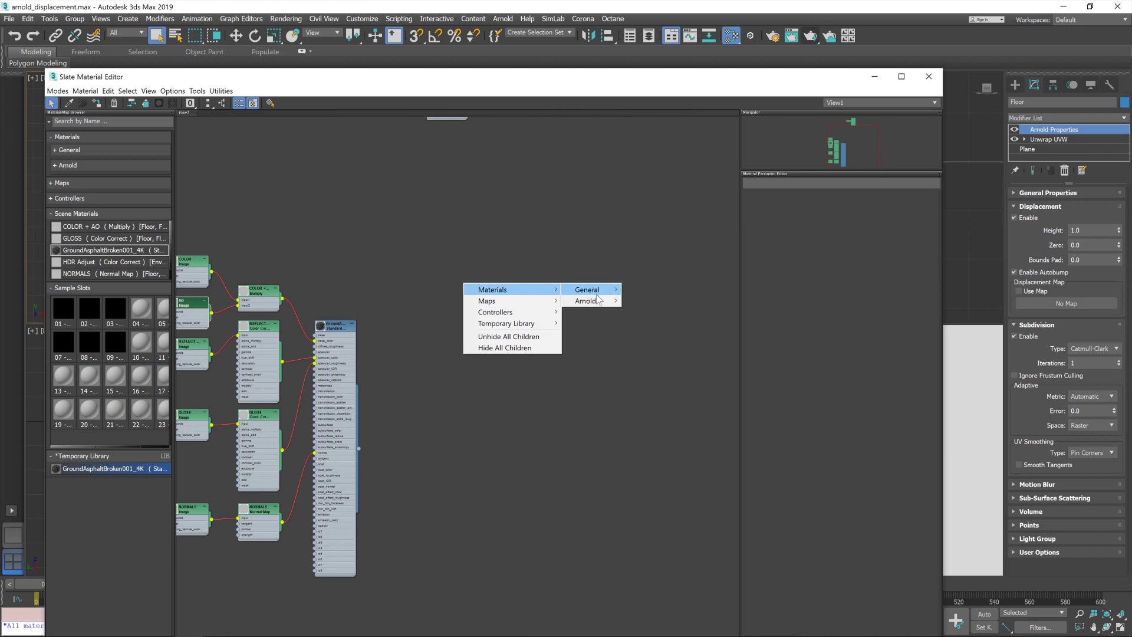
mouse_move(597, 292)
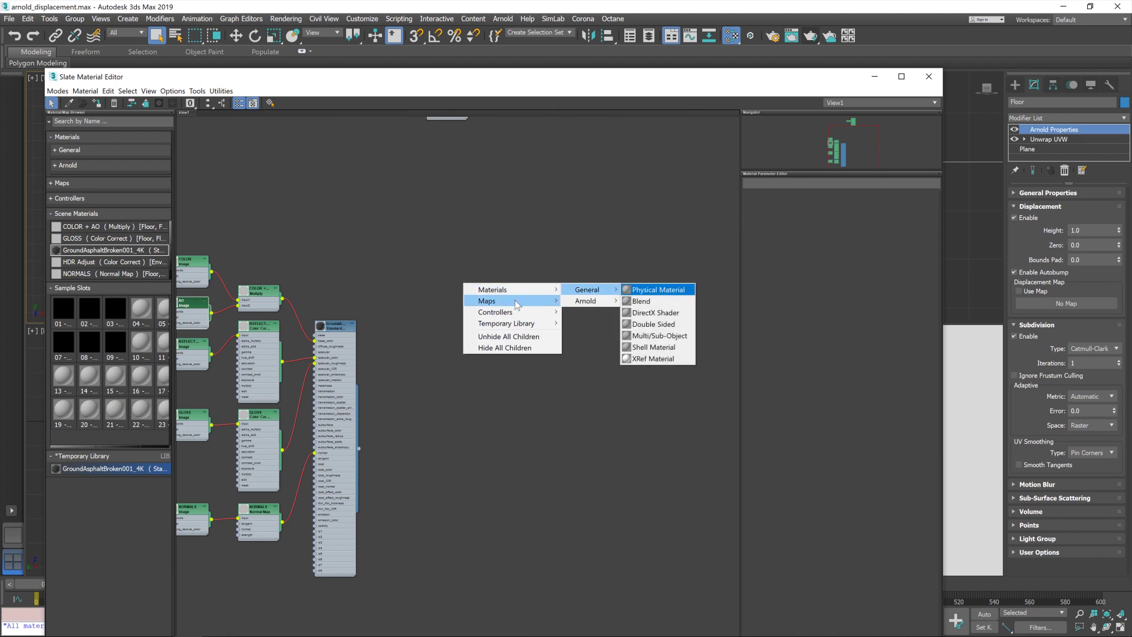
mouse_move(519, 301)
left_click(661, 301)
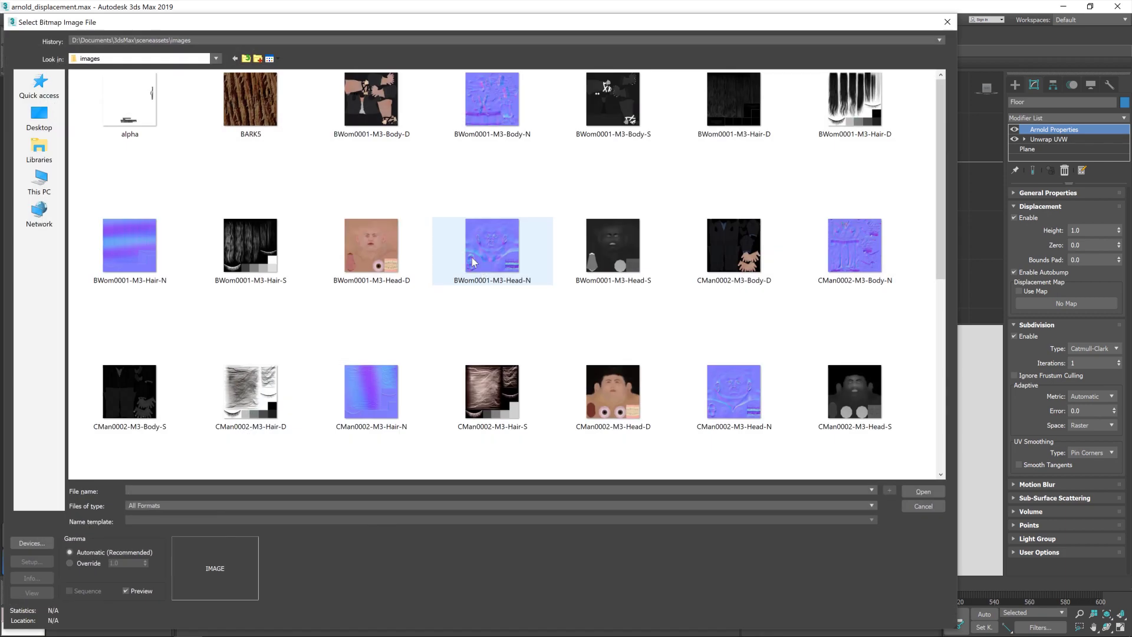
- Browse to D:\Poliigon\Materials\GroundAsphaltBroken001\4K in the bitmap file dialog
left_click(246, 59)
left_click(247, 59)
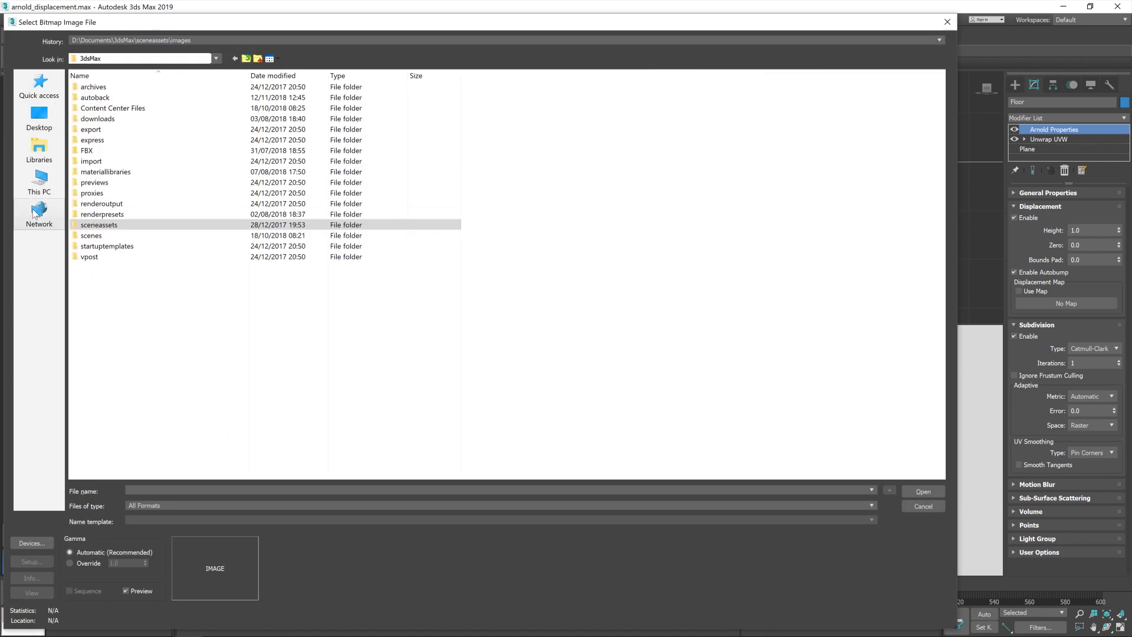
left_click(39, 180)
double_click(316, 177)
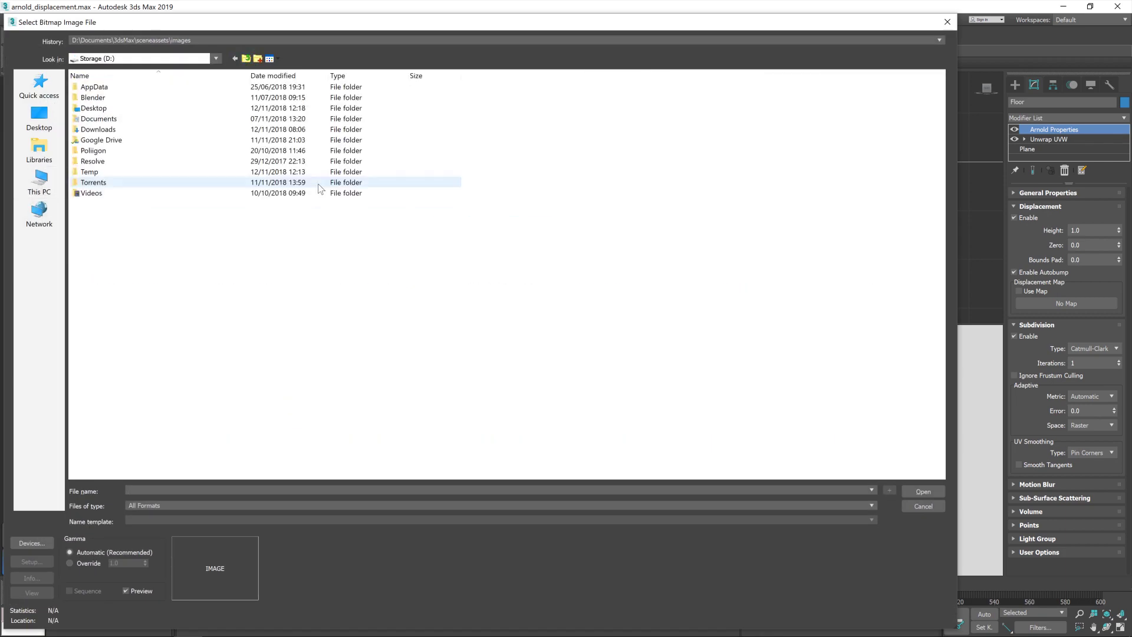
double_click(115, 147)
double_click(115, 140)
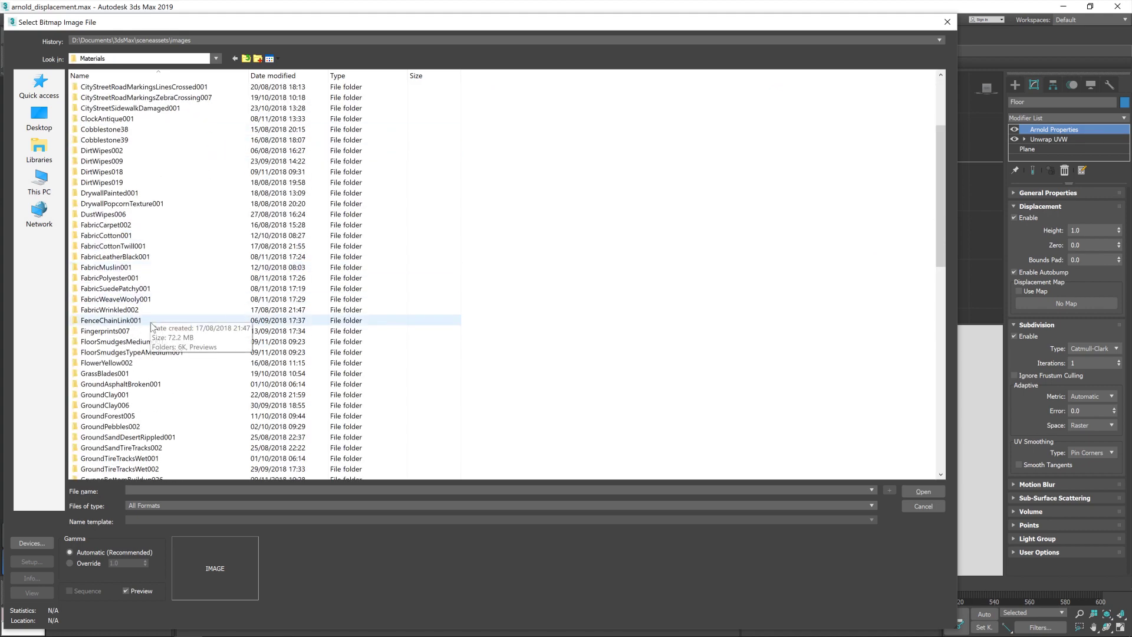
scroll(204, 413, "down", 4)
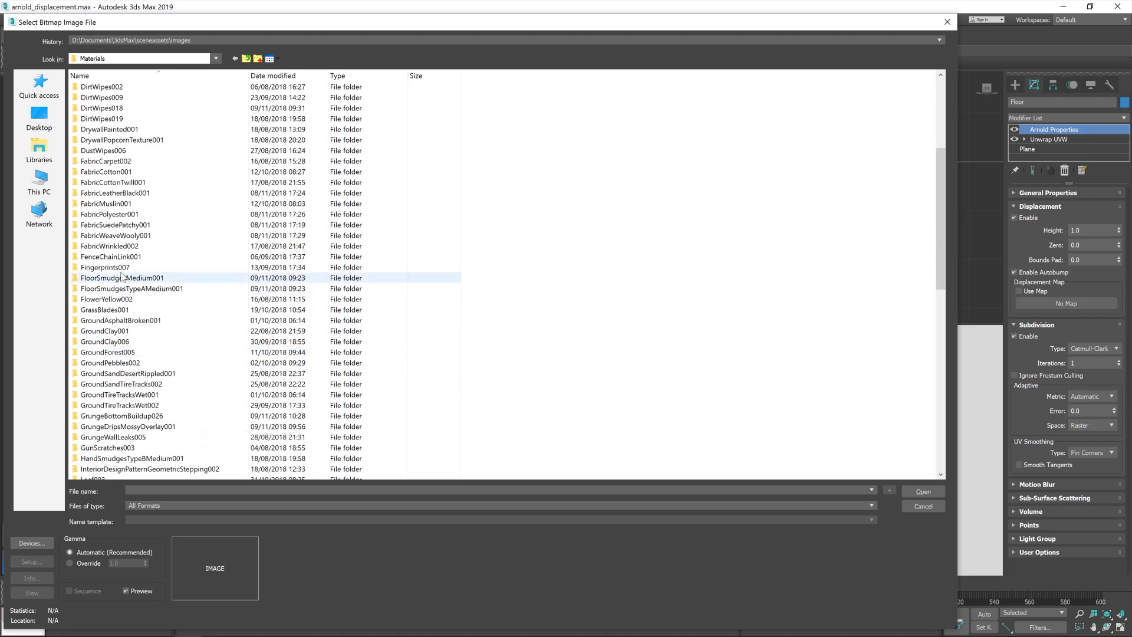
double_click(151, 320)
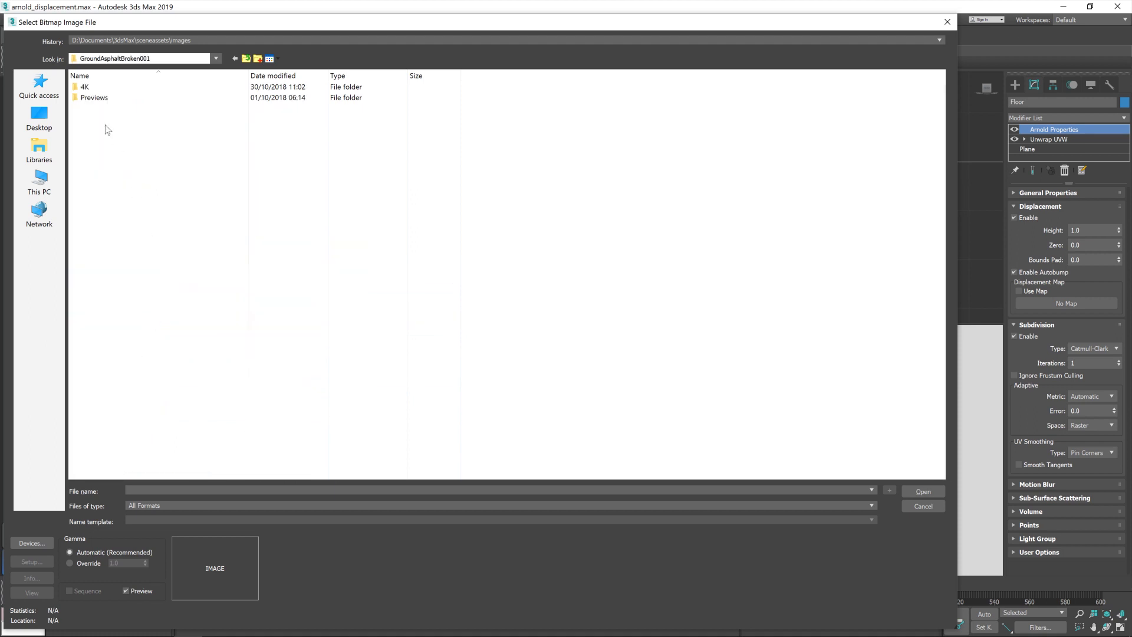
double_click(103, 88)
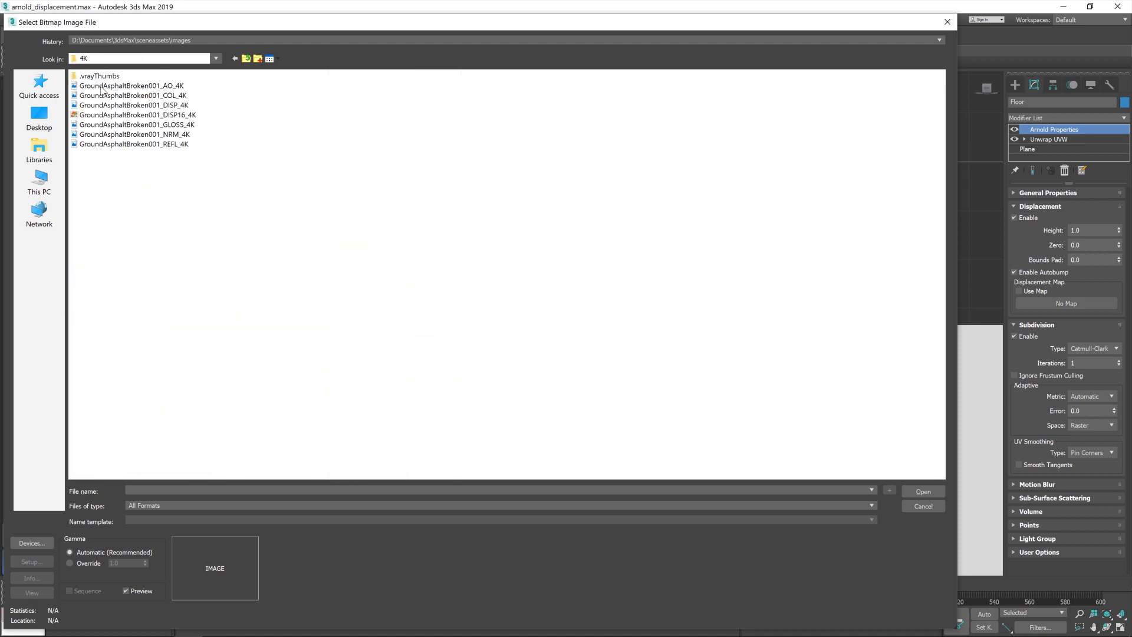
- Load GroundAsphaltBroken001_DISP16_4K with gamma overridden to 1.0
left_click(160, 106)
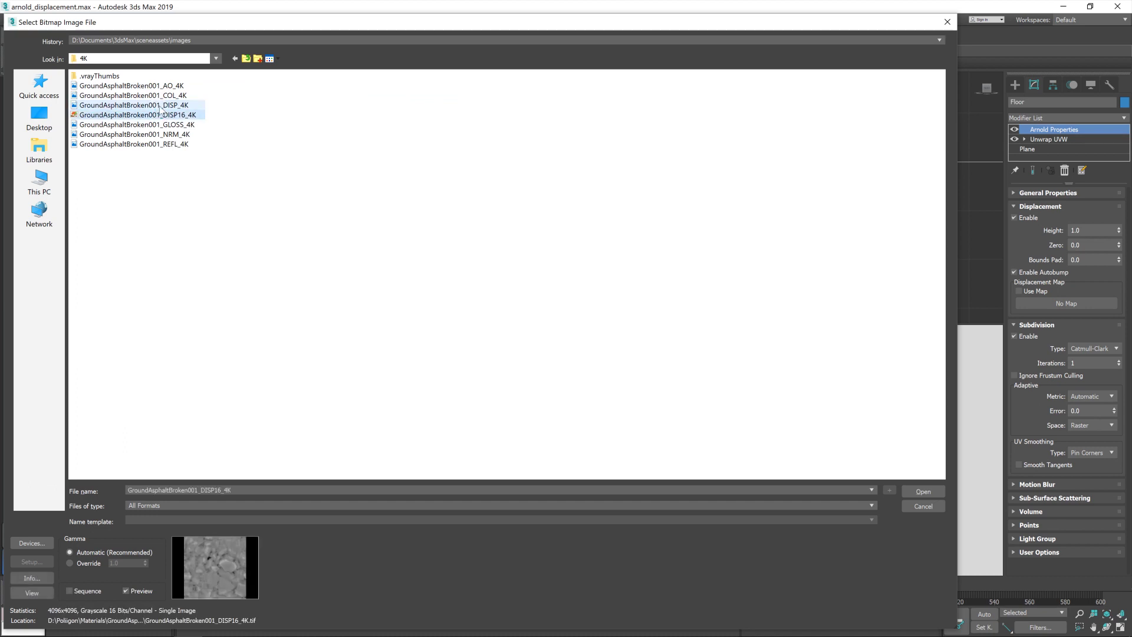
left_click(193, 115)
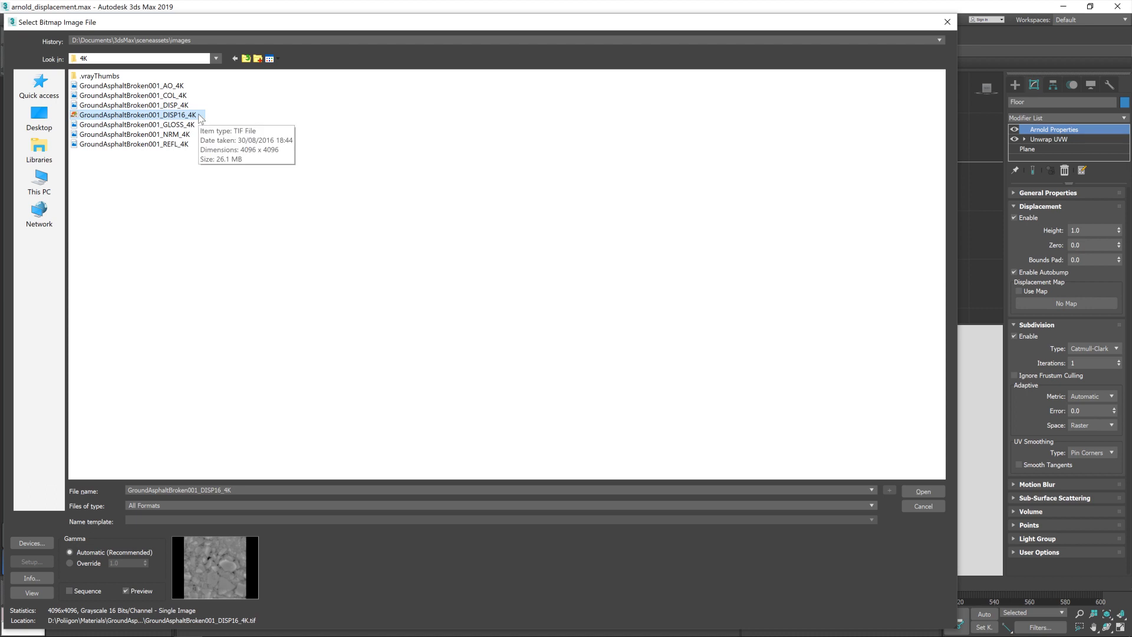
left_click(86, 564)
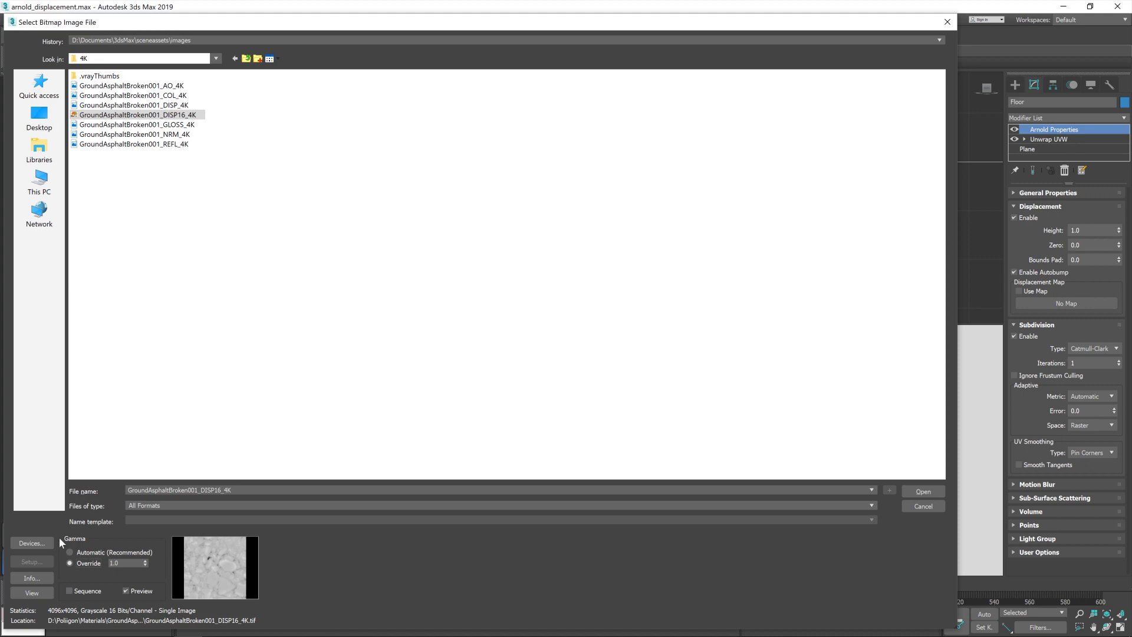
left_click(924, 492)
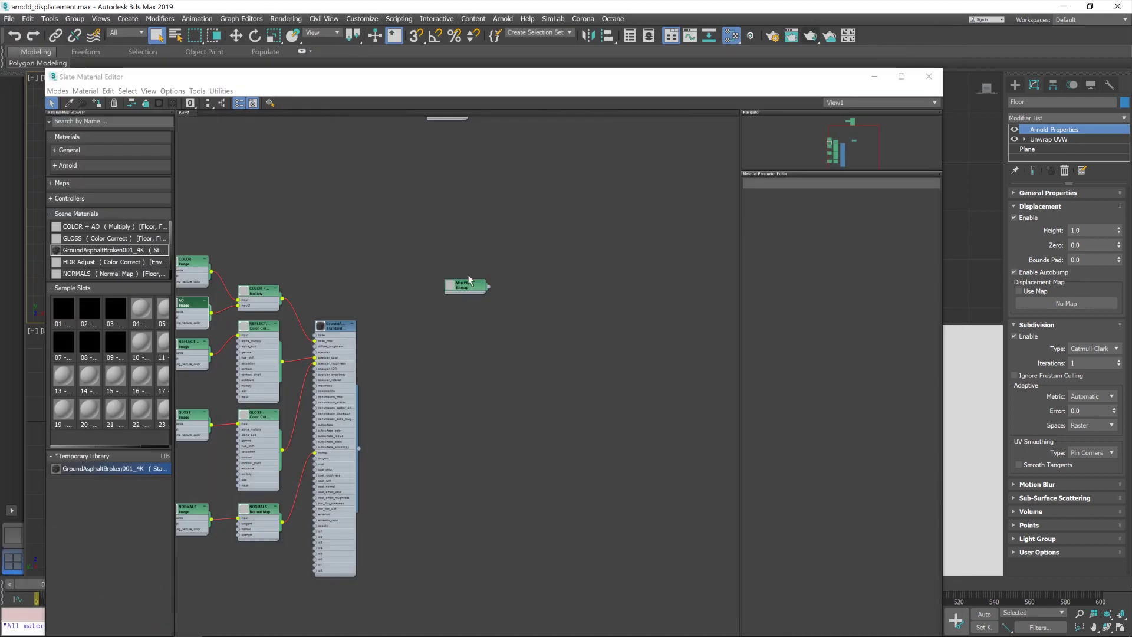
- Instance Map #1 into the Floor's Arnold Displacement Map, turn on Use Map, and close Slate
left_click_drag(472, 284, 505, 286)
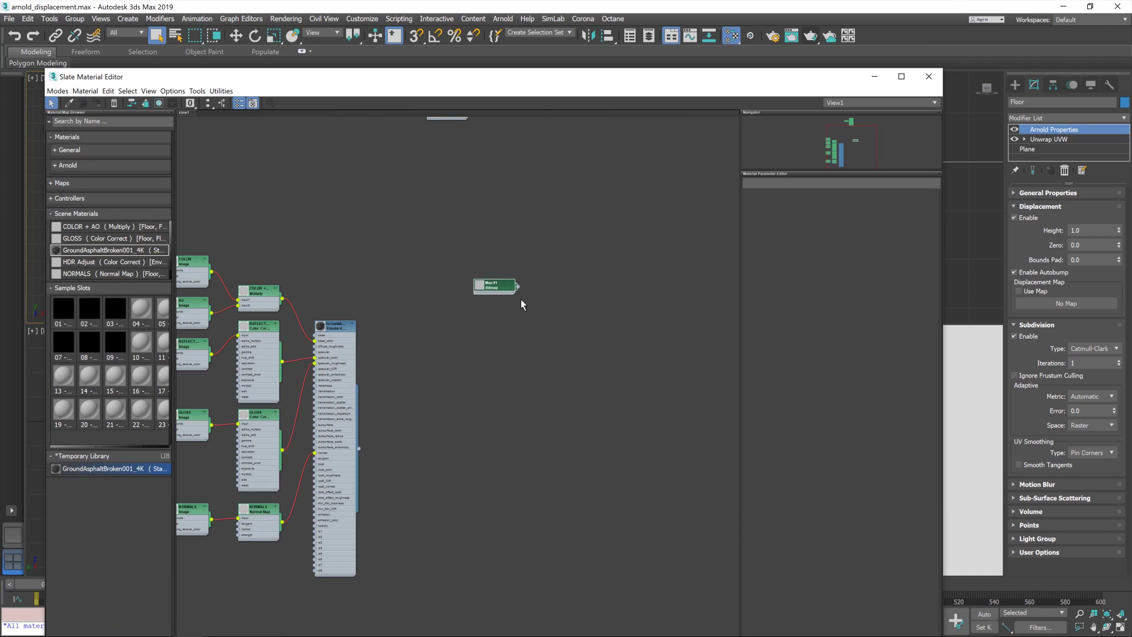
left_click_drag(519, 286, 1083, 302)
left_click(540, 355)
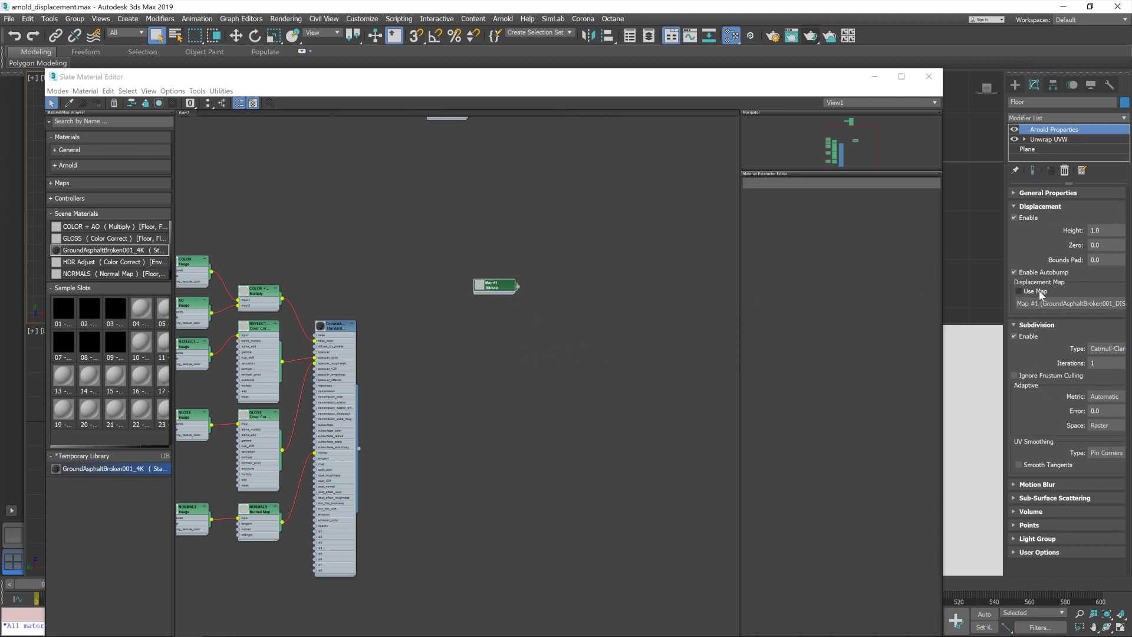
left_click(1019, 291)
left_click(929, 77)
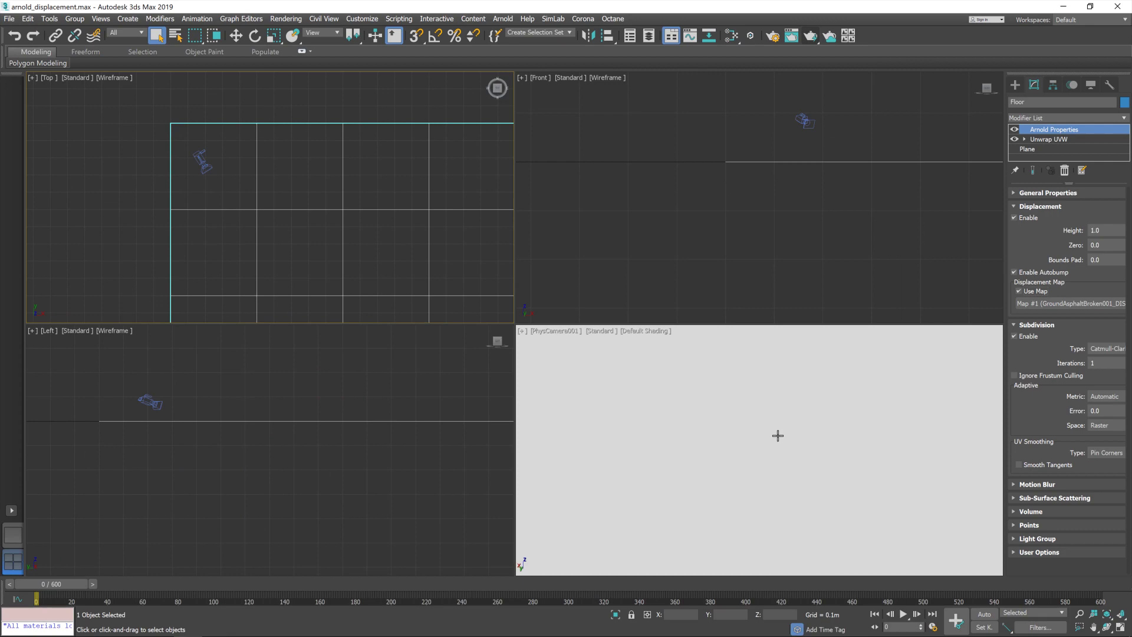
- Render the camera view to check the displaced asphalt floor, then select the displacement height value
left_click(815, 36)
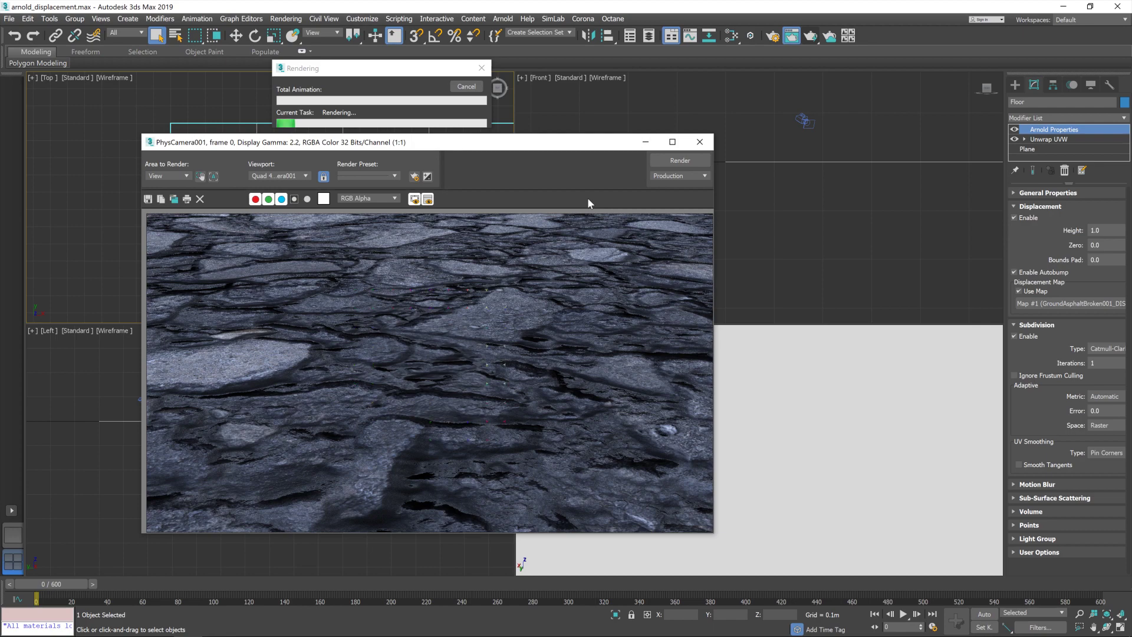
left_click(470, 86)
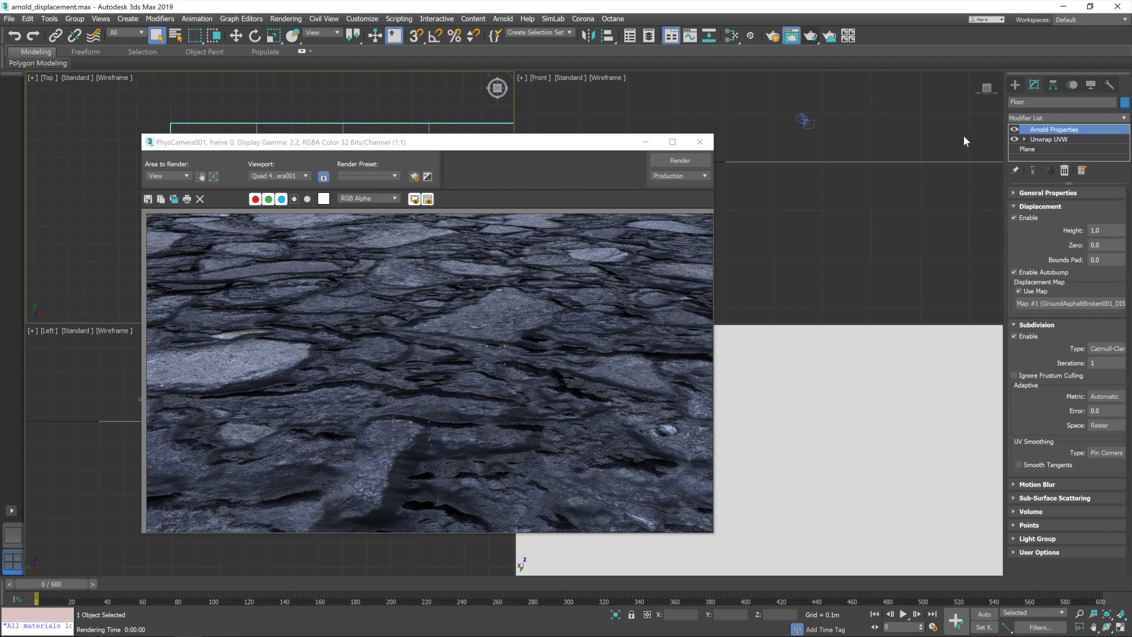
left_click(1103, 230)
- Set the Floor's displacement height to 4.0, keeping Catmull-Clark as the subdivision type
type("4")
key("Return")
left_click_drag(1003, 274, 943, 272)
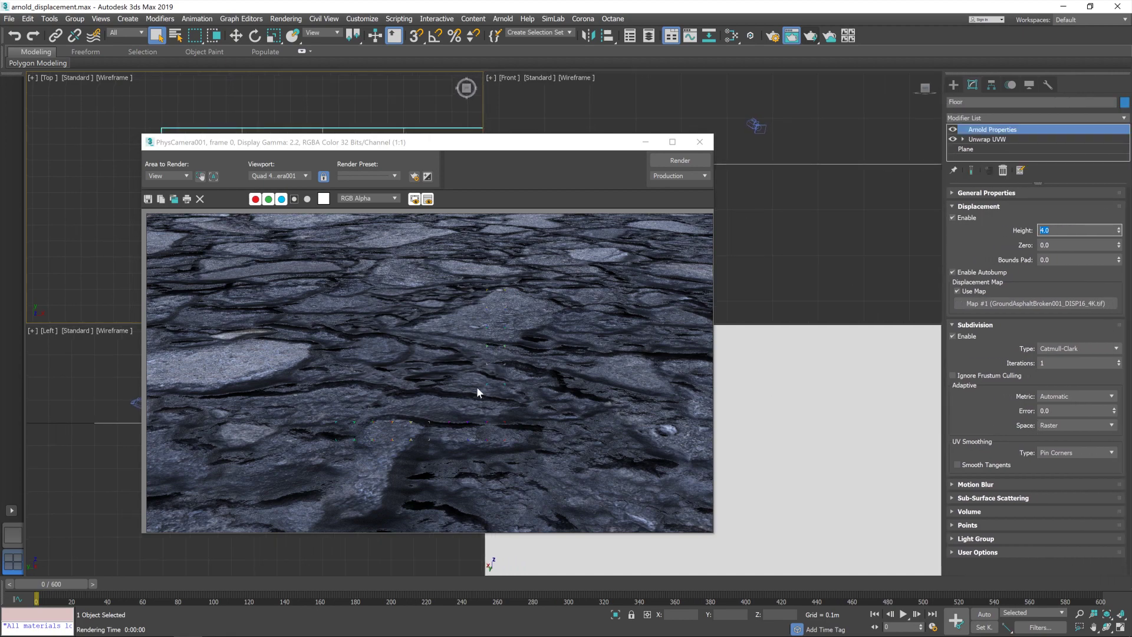
left_click(1062, 349)
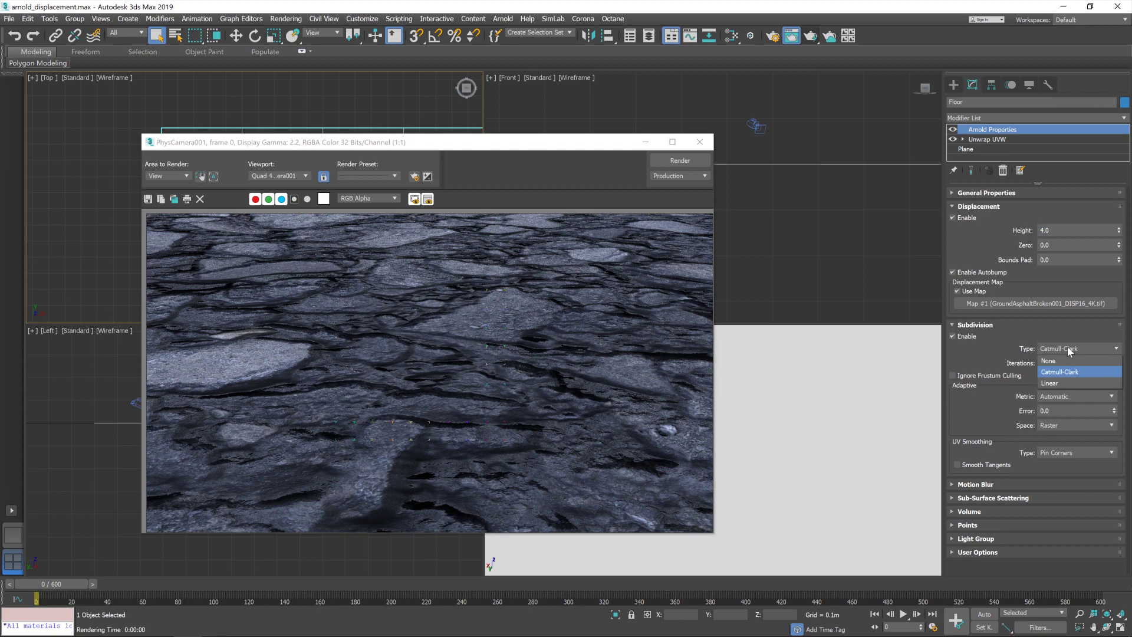
left_click(1068, 346)
left_click(1064, 326)
left_click(1053, 326)
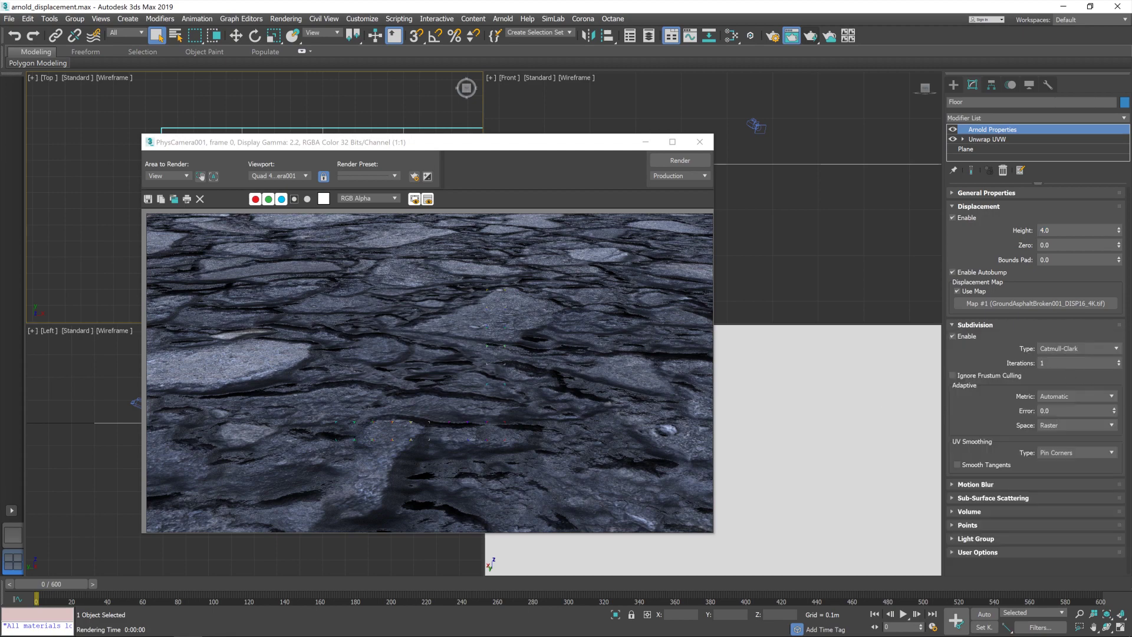
- Set subdivision iterations to 7 and the adaptive metric to Edge Length
double_click(1056, 362)
left_click(1067, 395)
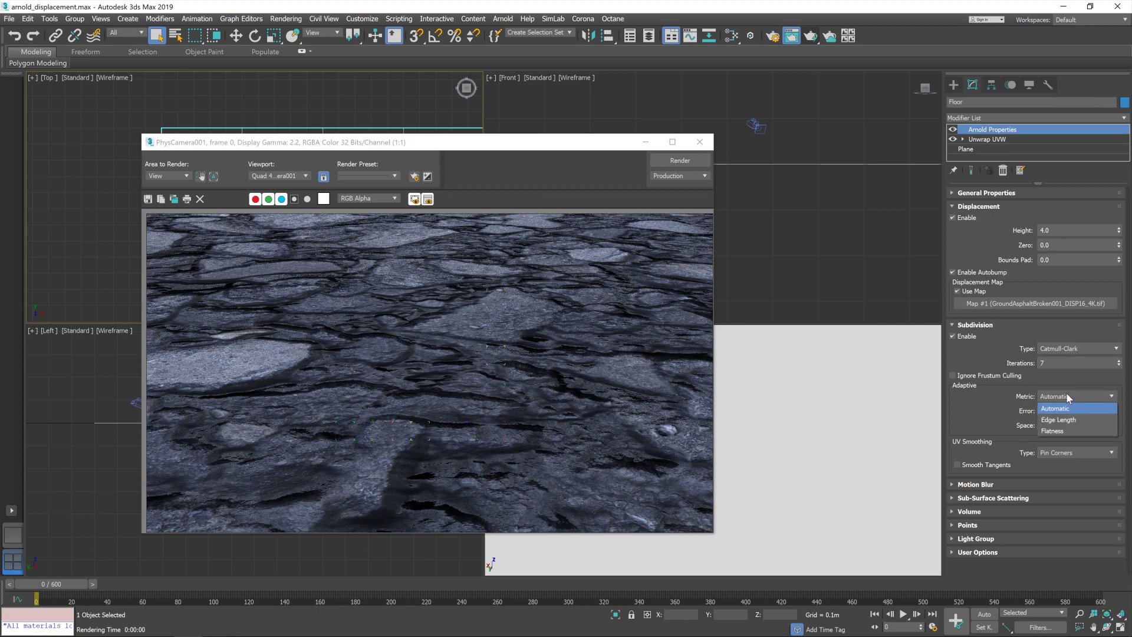
left_click(1085, 419)
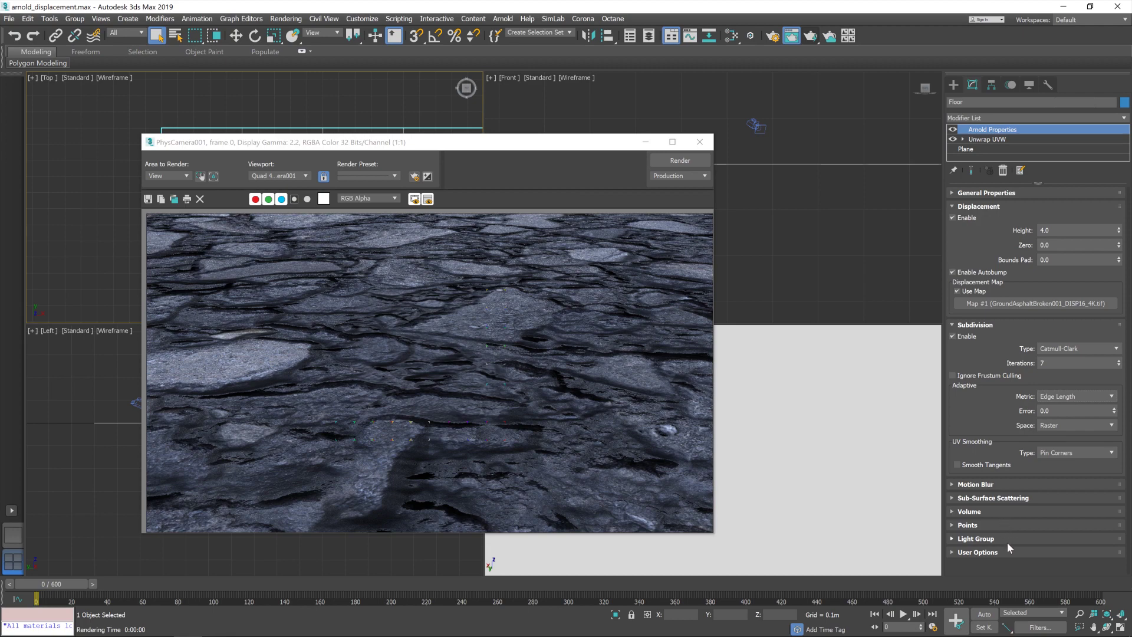
left_click(994, 193)
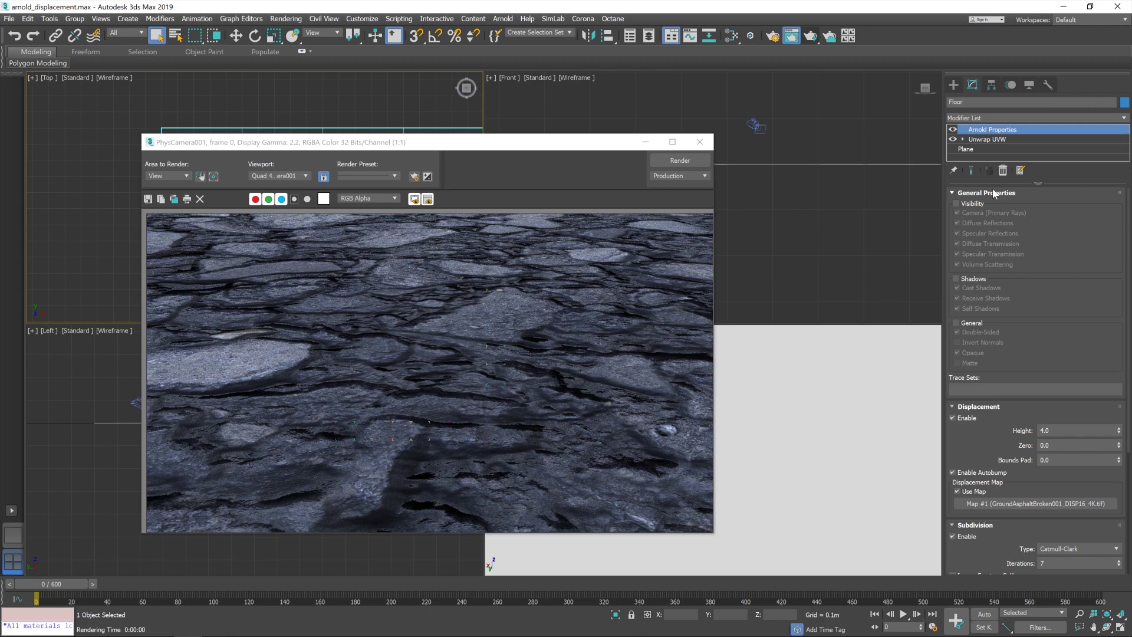
left_click(995, 193)
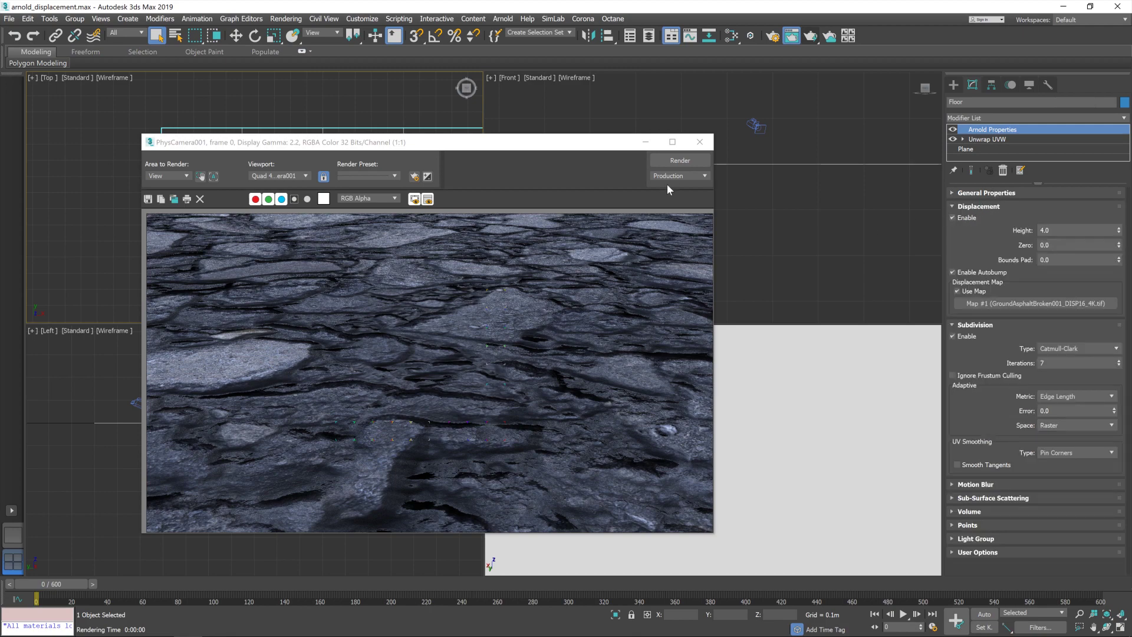
- Re-render the PhysCamera001 view with the new displacement settings
left_click(681, 161)
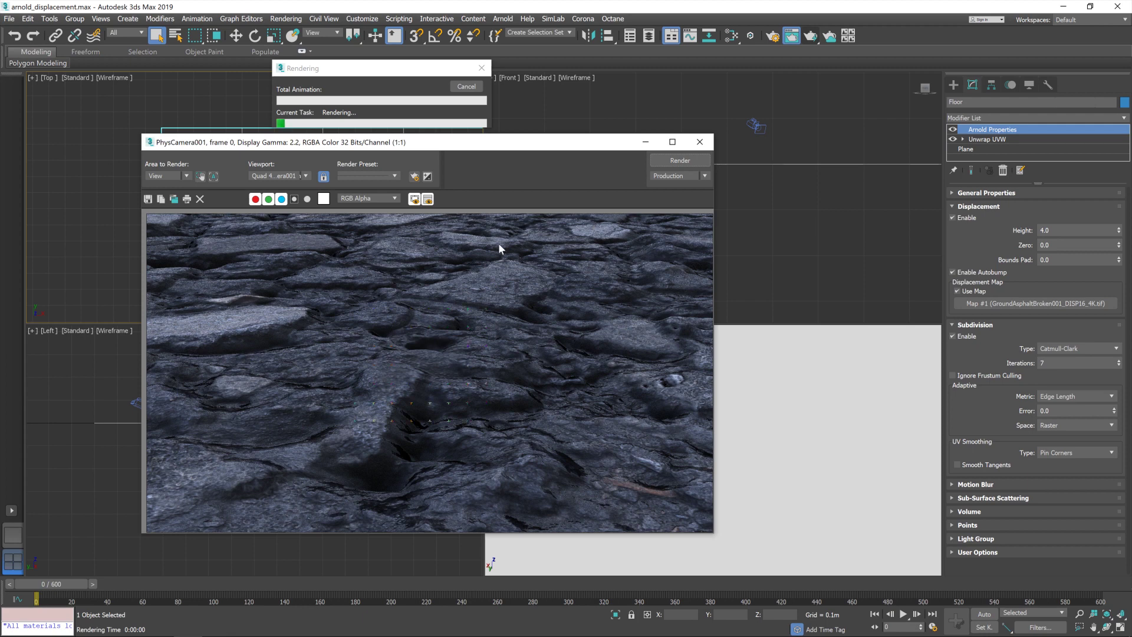
- Raise subdivision iterations to 8 and displacement height to 6.0, then render again
left_click(1119, 360)
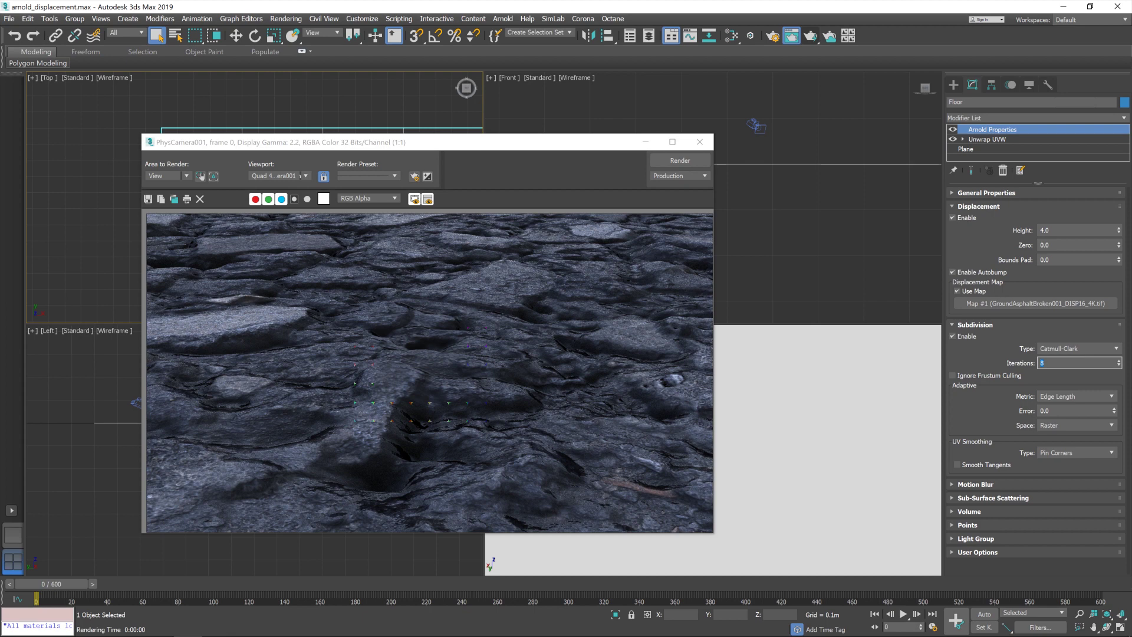
left_click(1056, 231)
type("6")
key("Return")
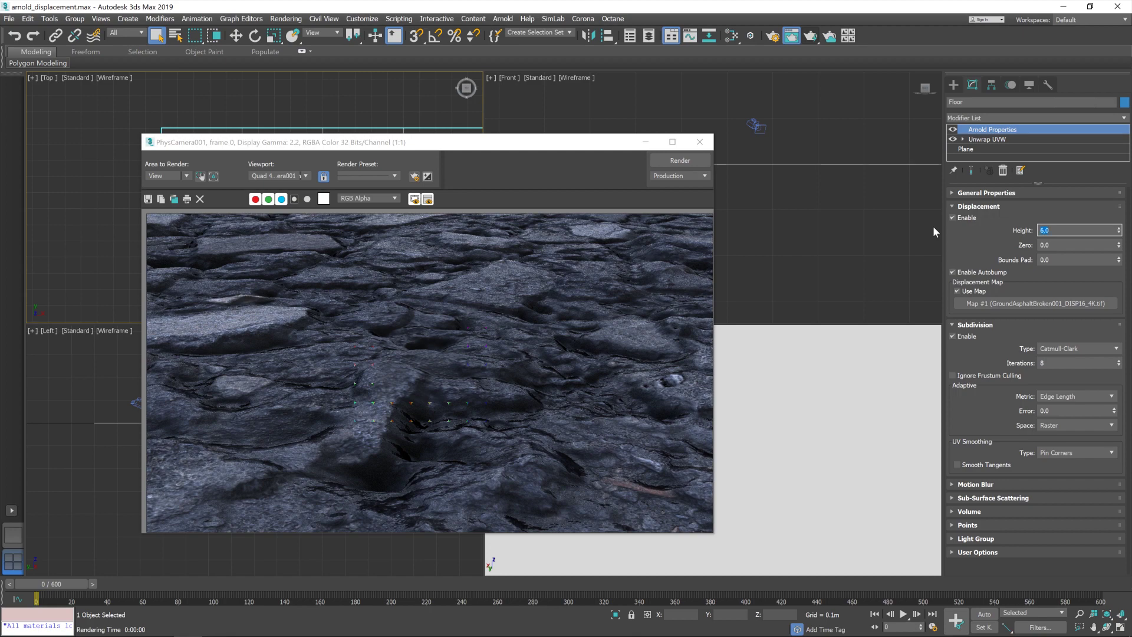
left_click(681, 163)
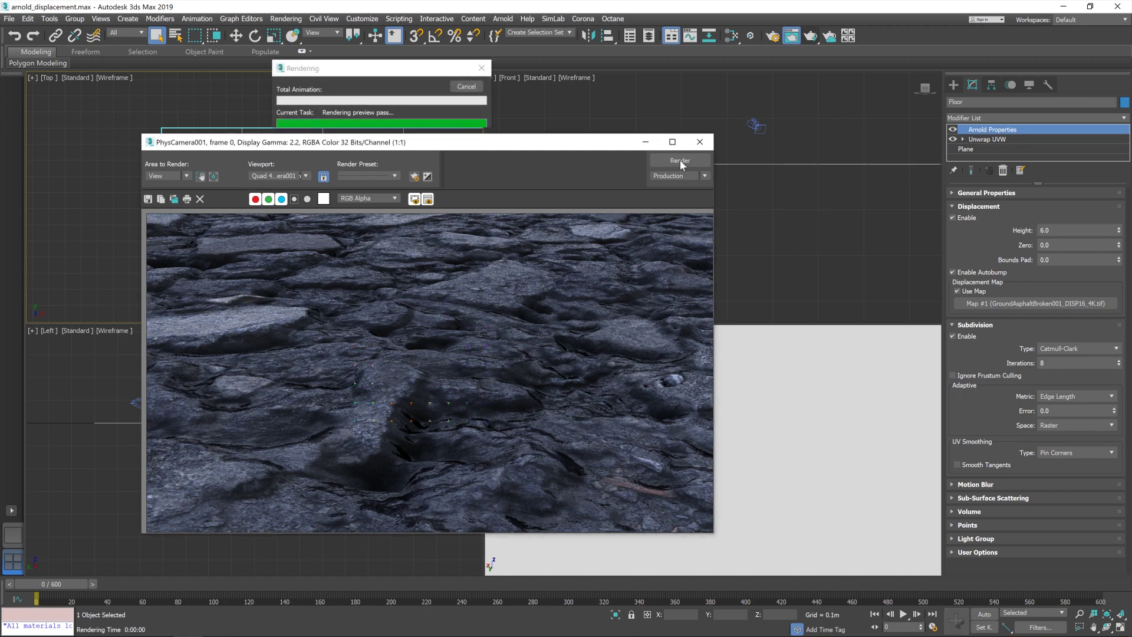